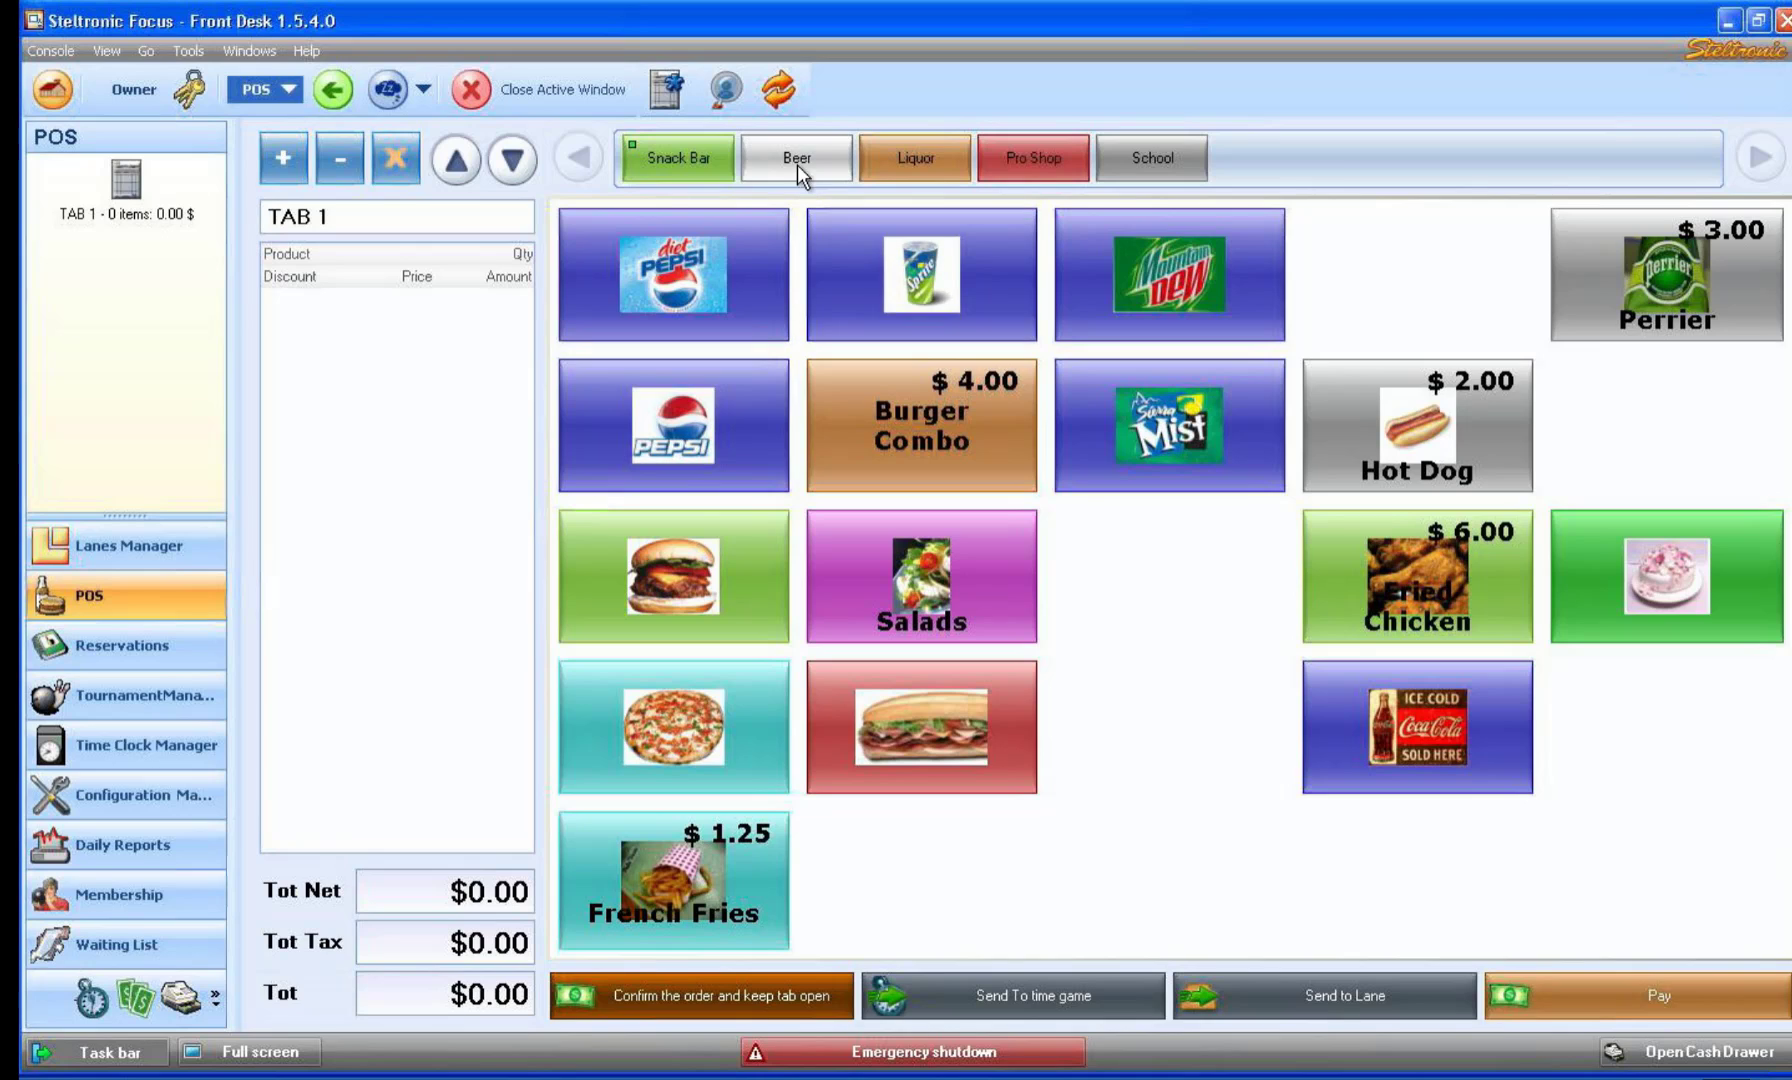
# Add three Budweisers from the Beer category to TAB 1.
pyautogui.click(797, 160)
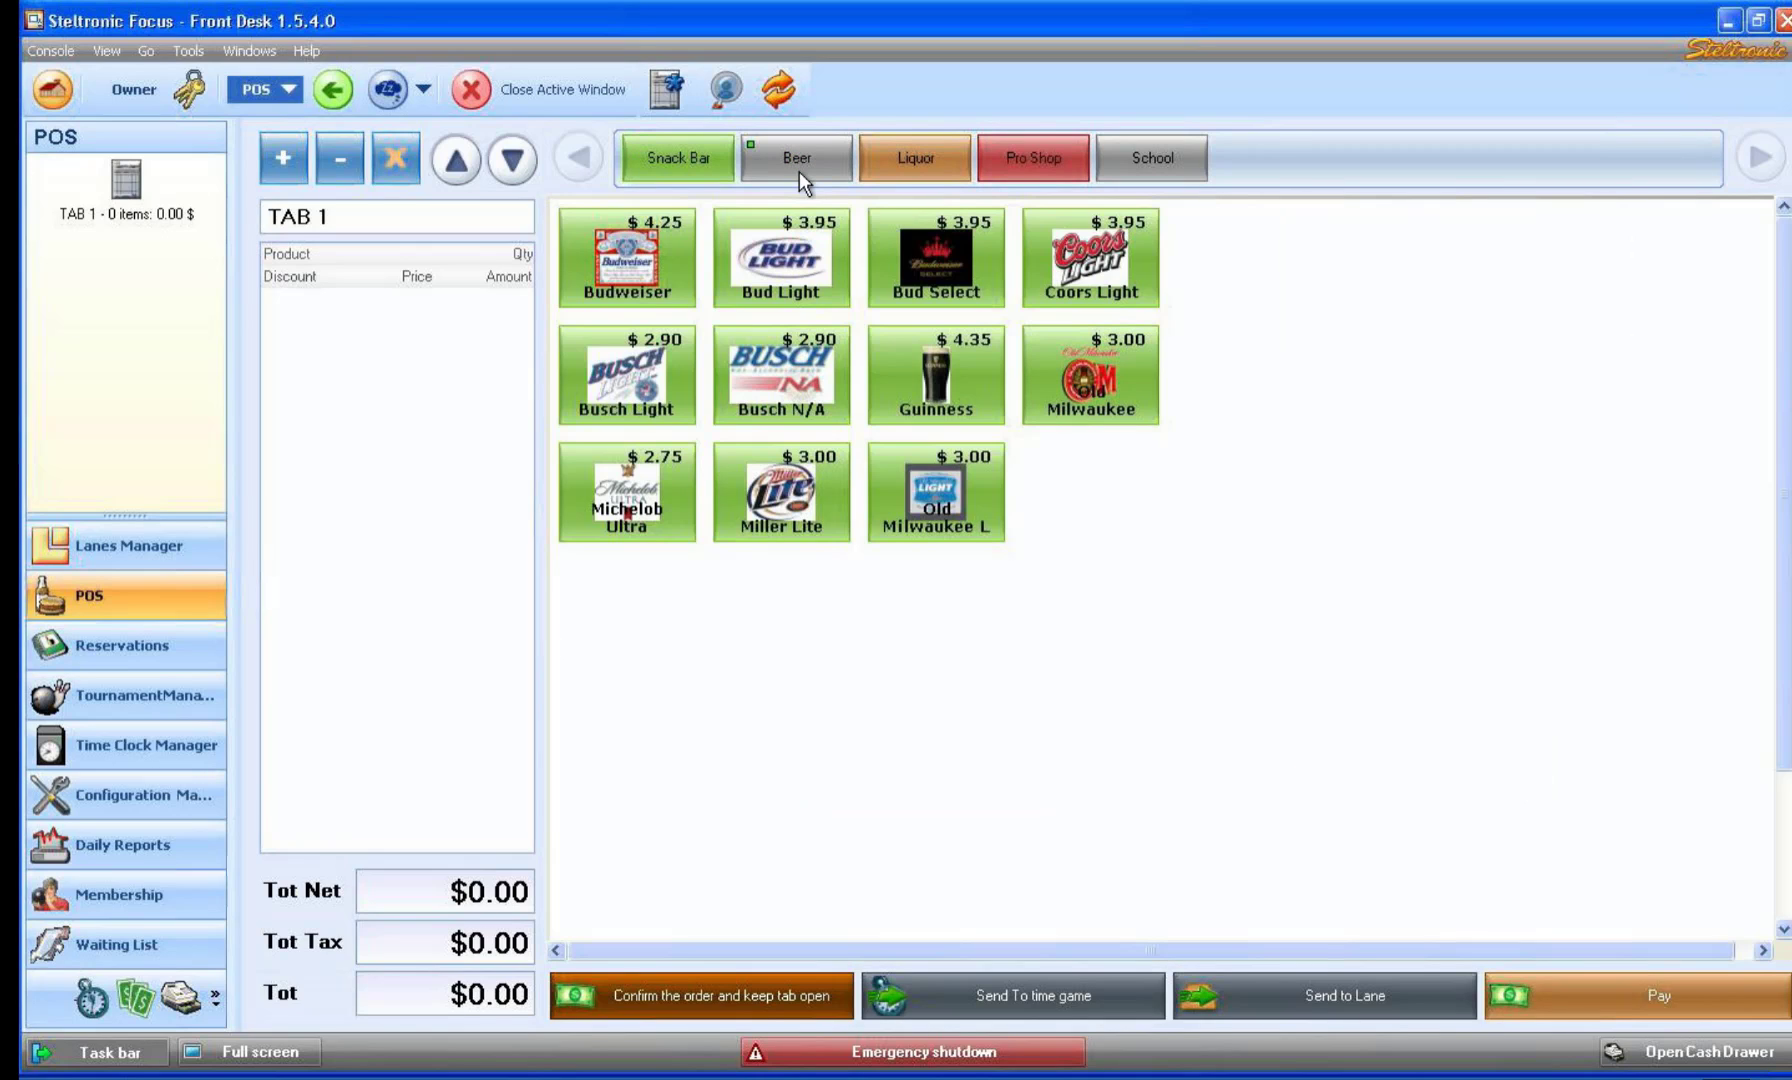
pyautogui.click(615, 260)
pyautogui.click(615, 260)
pyautogui.click(615, 260)
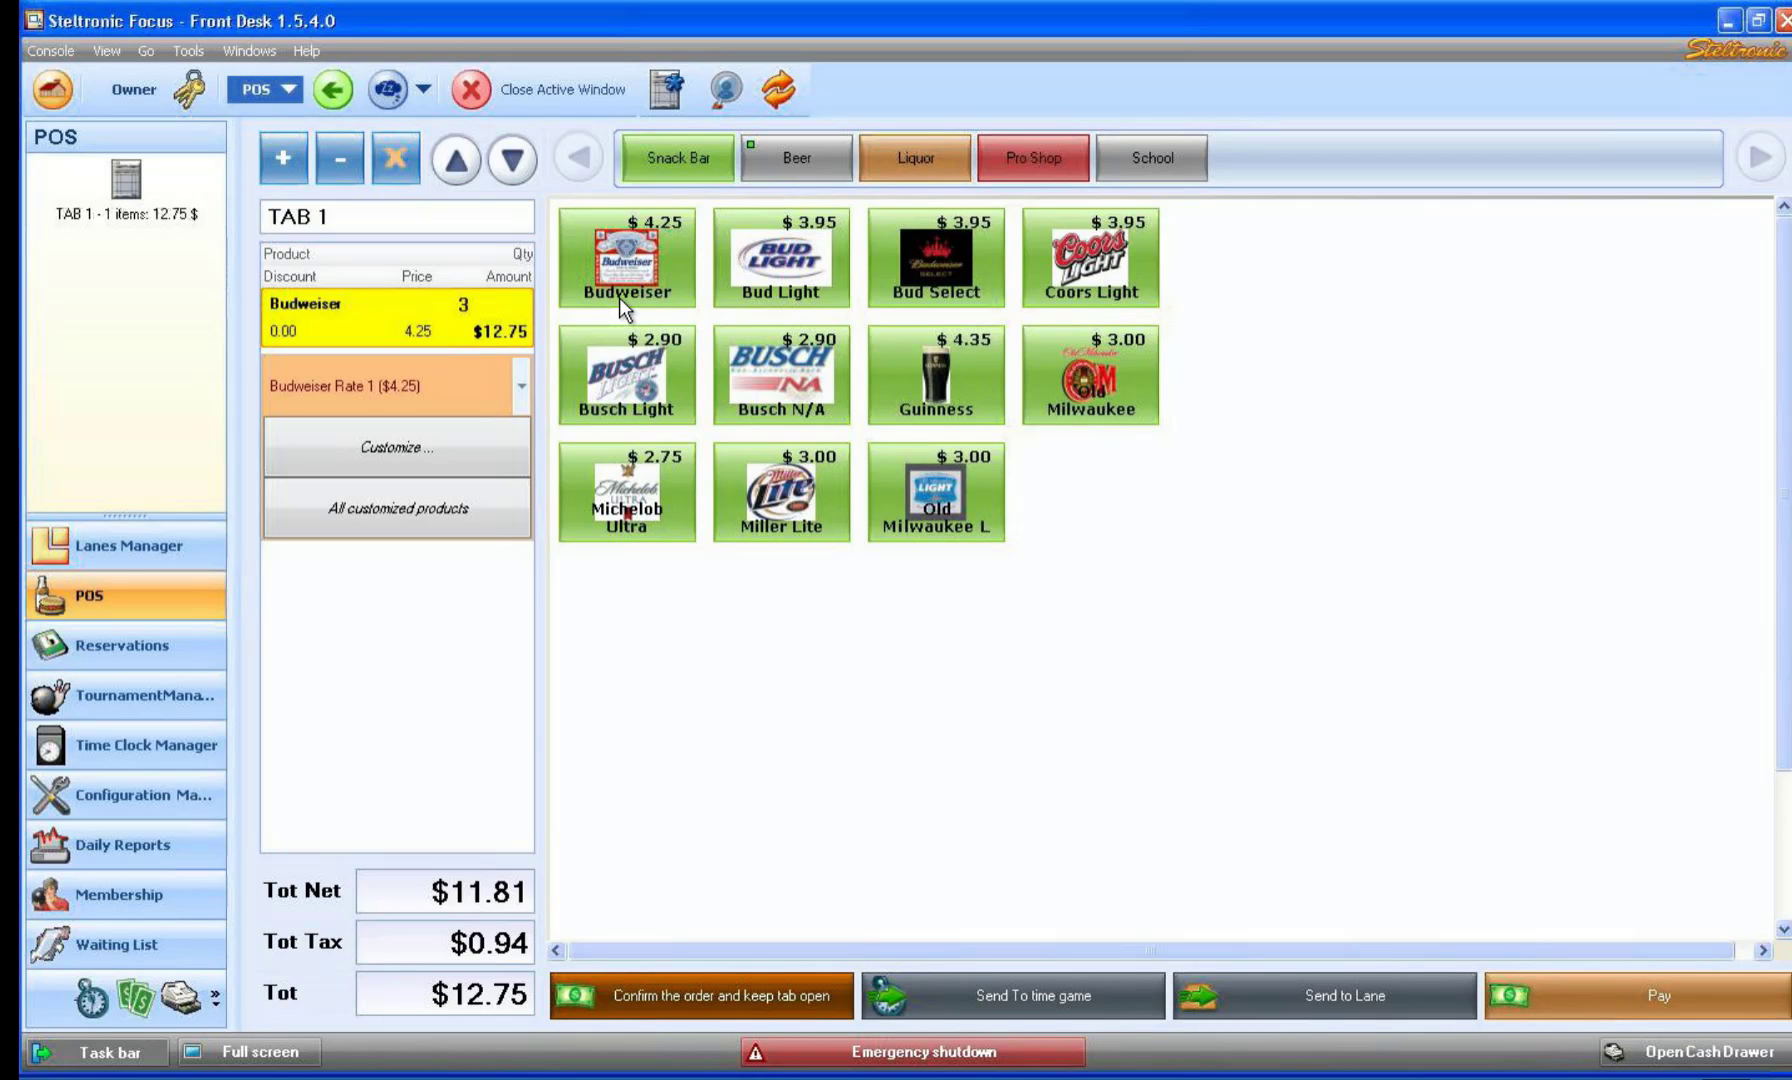
# Rename TAB 1 with the customer's full name and confirm the order while keeping the tab open.
pyautogui.click(358, 217)
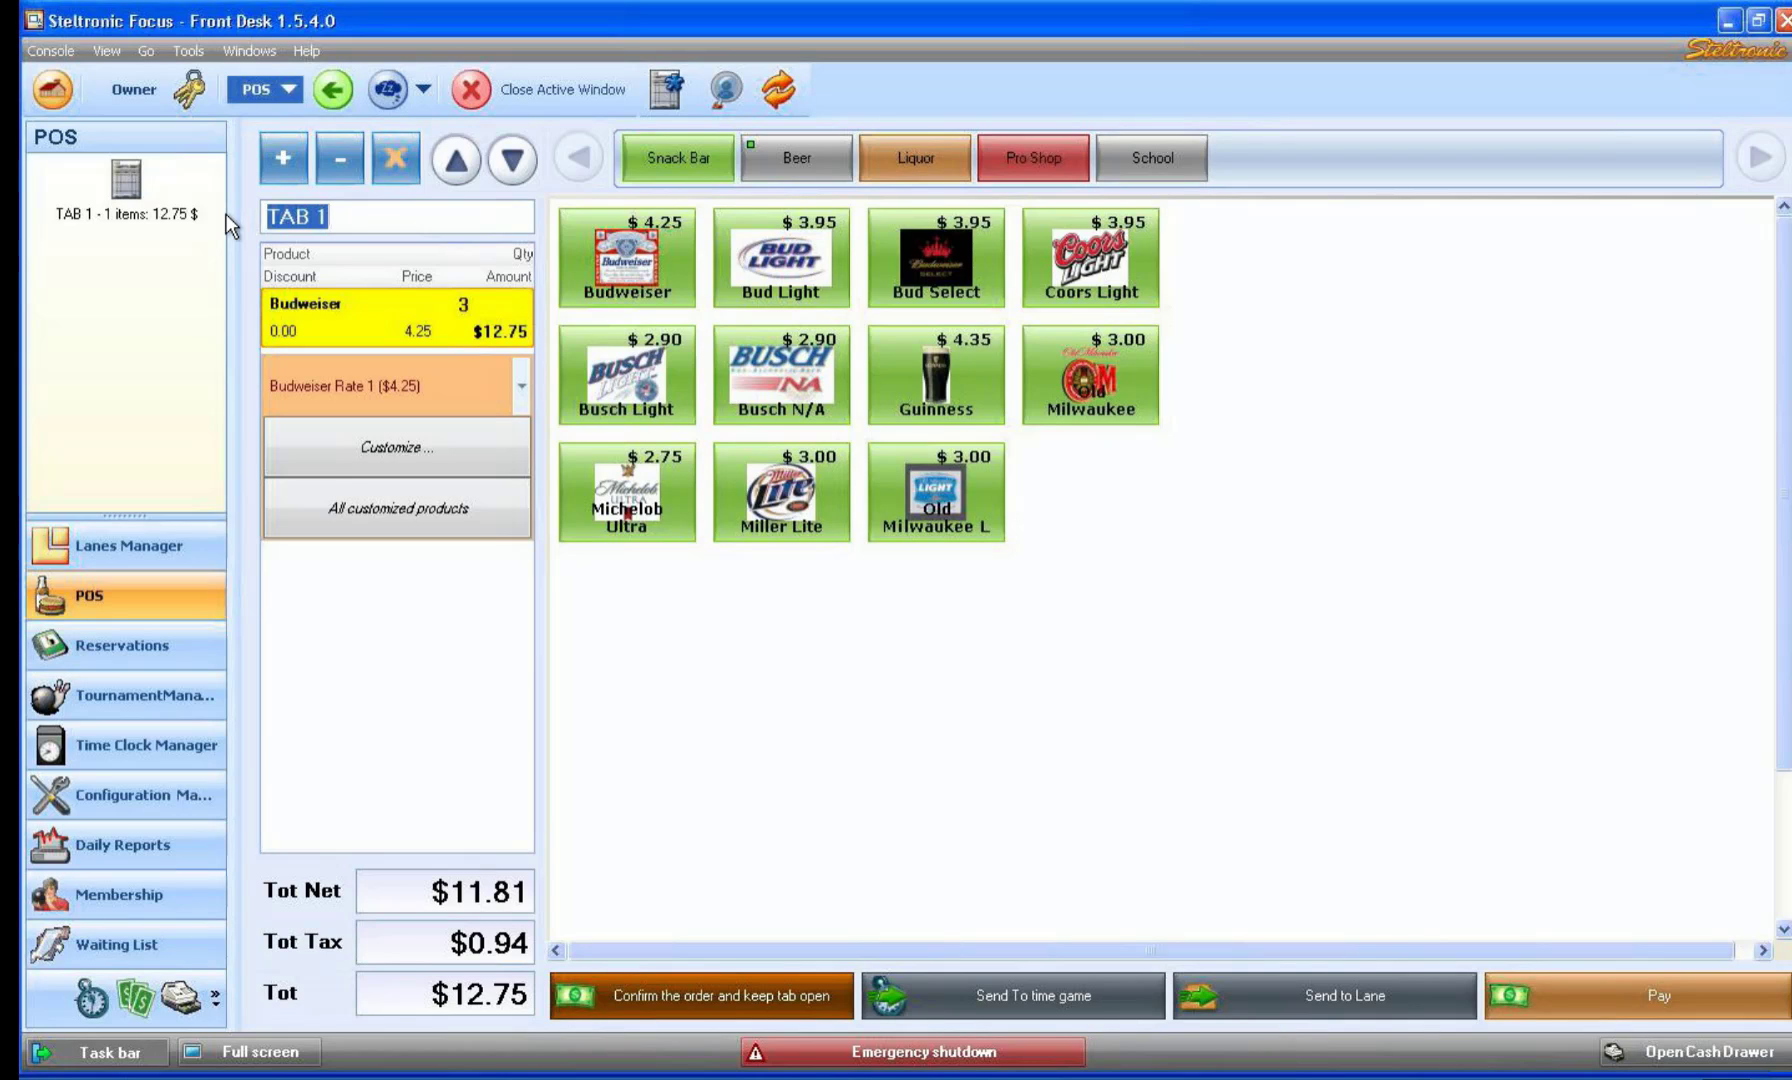
pyautogui.write('To')
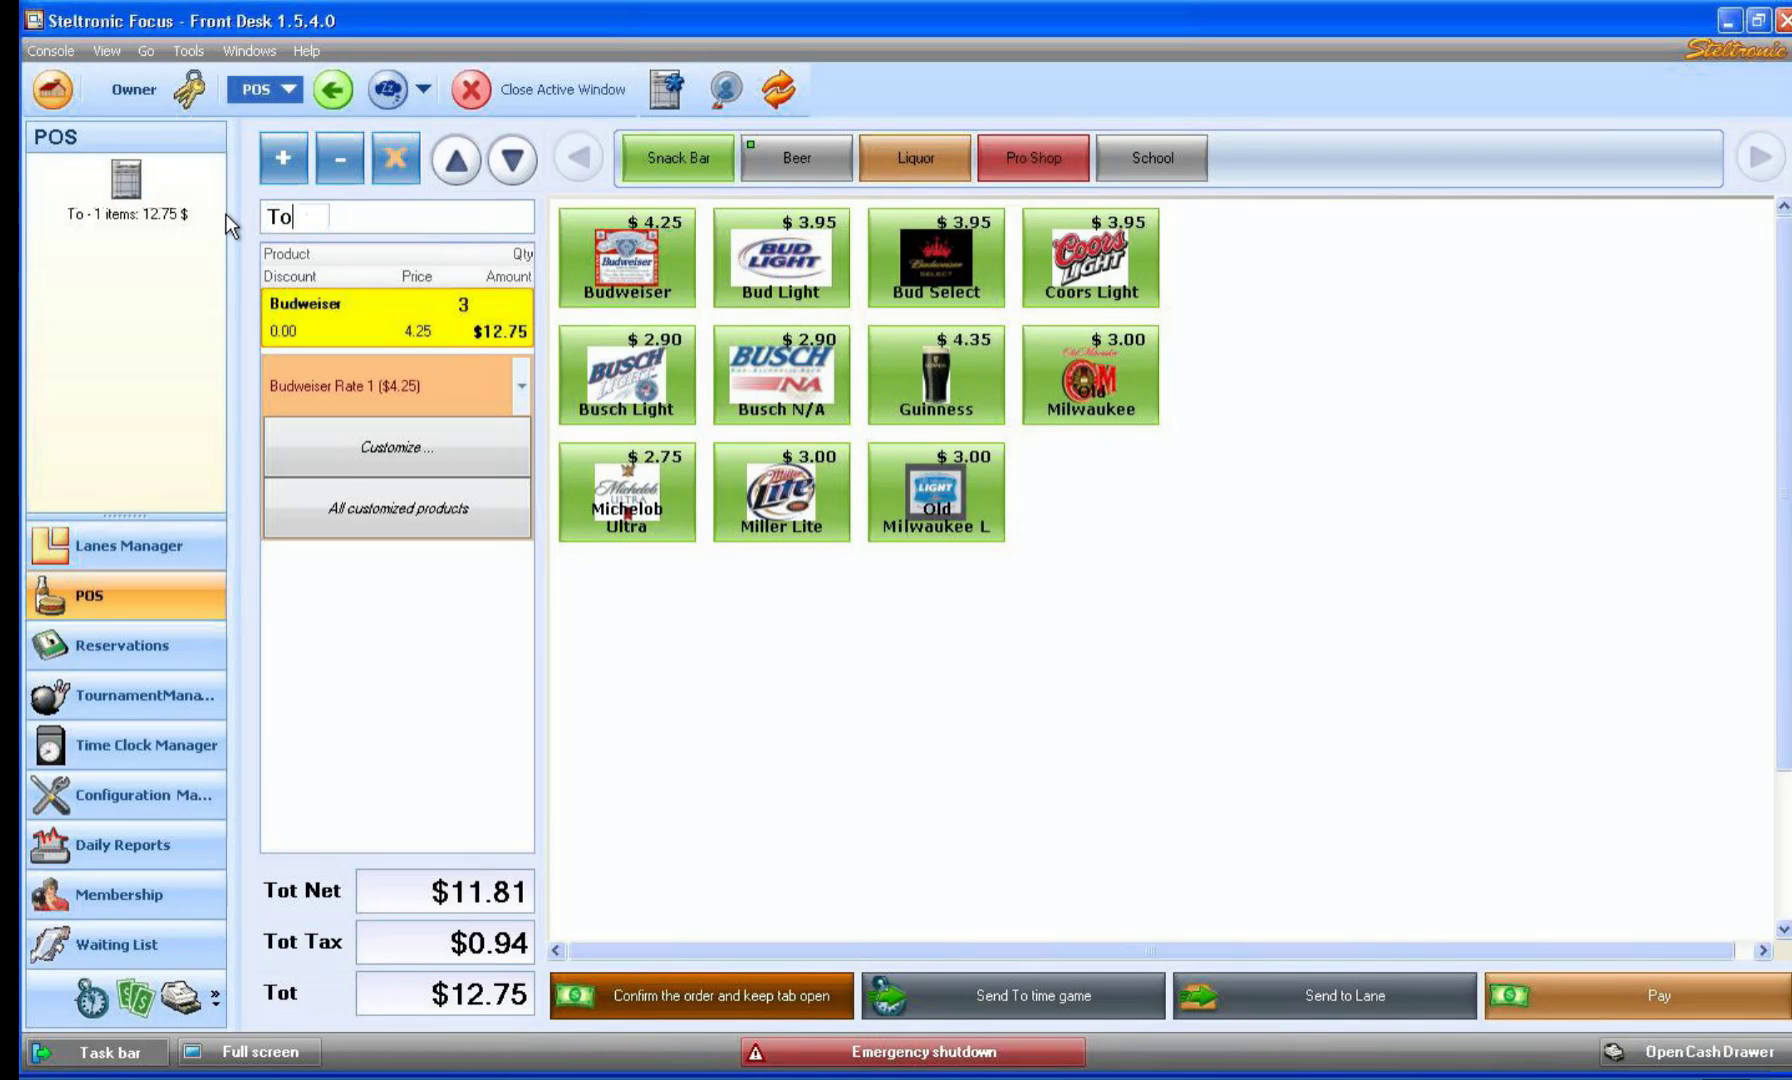
pyautogui.write('m Smith')
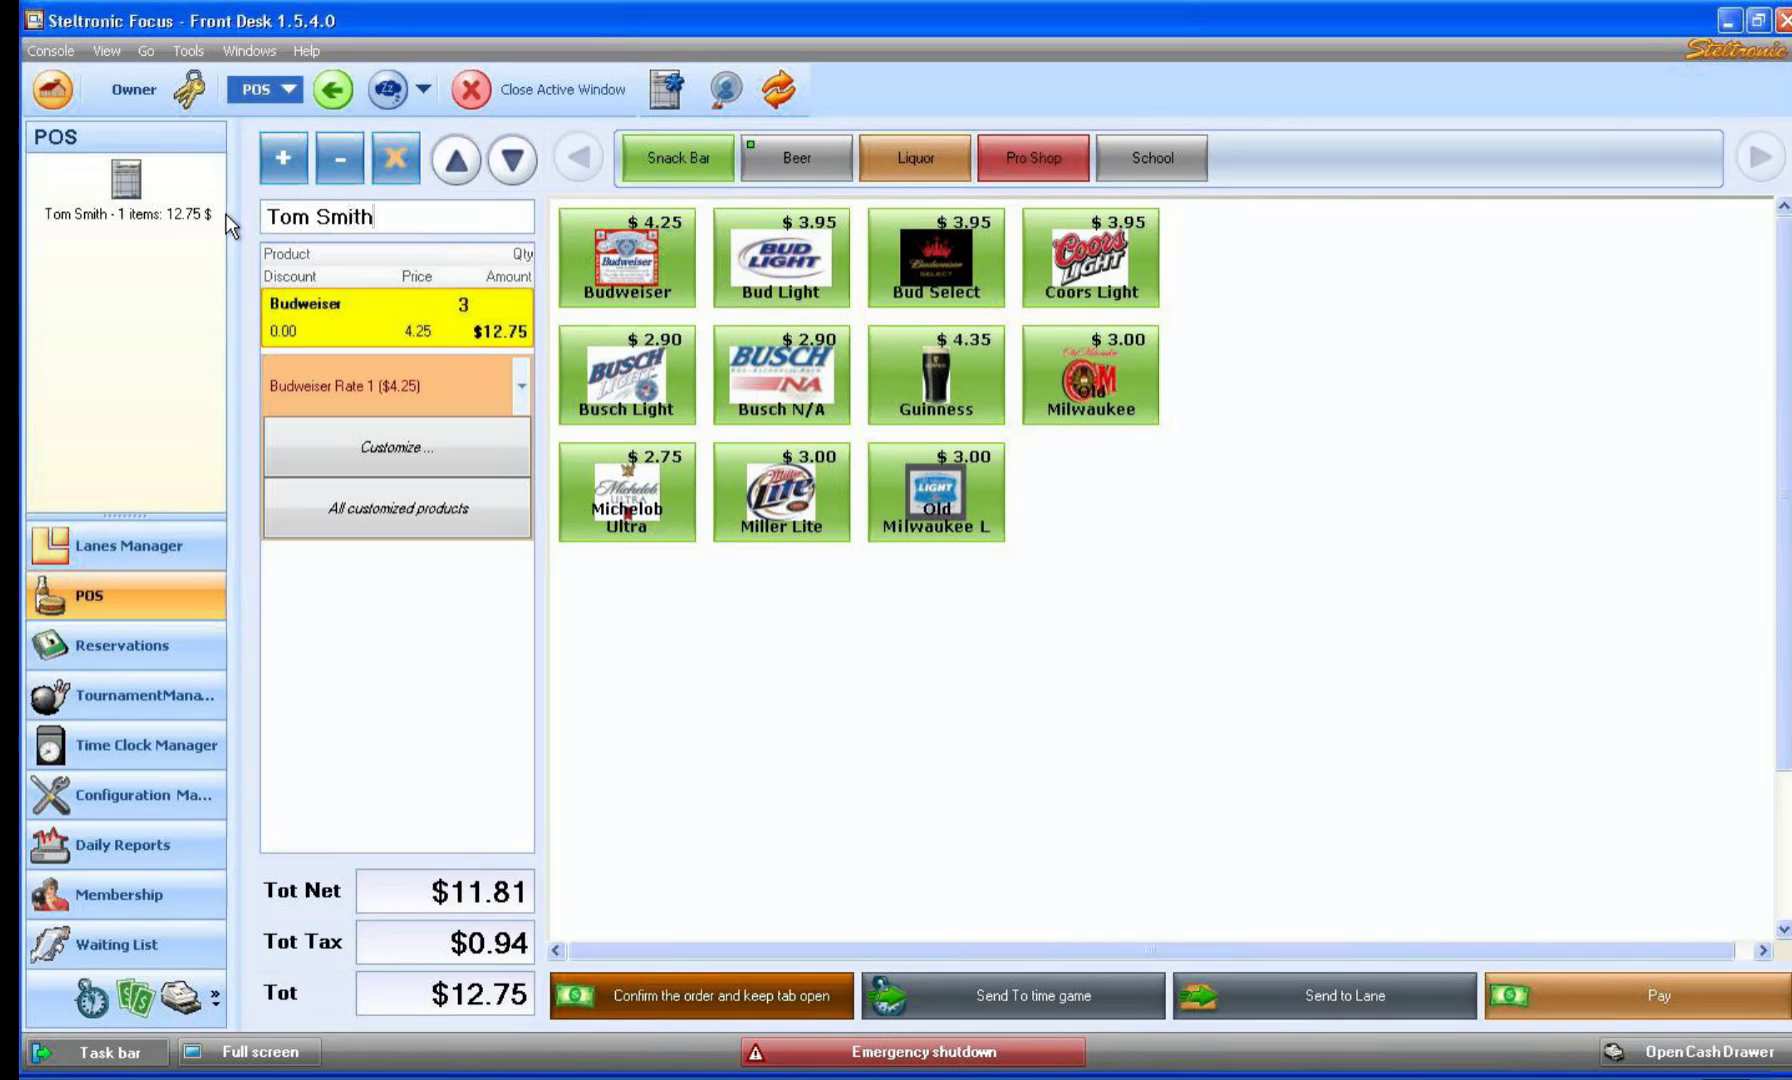
pyautogui.click(666, 990)
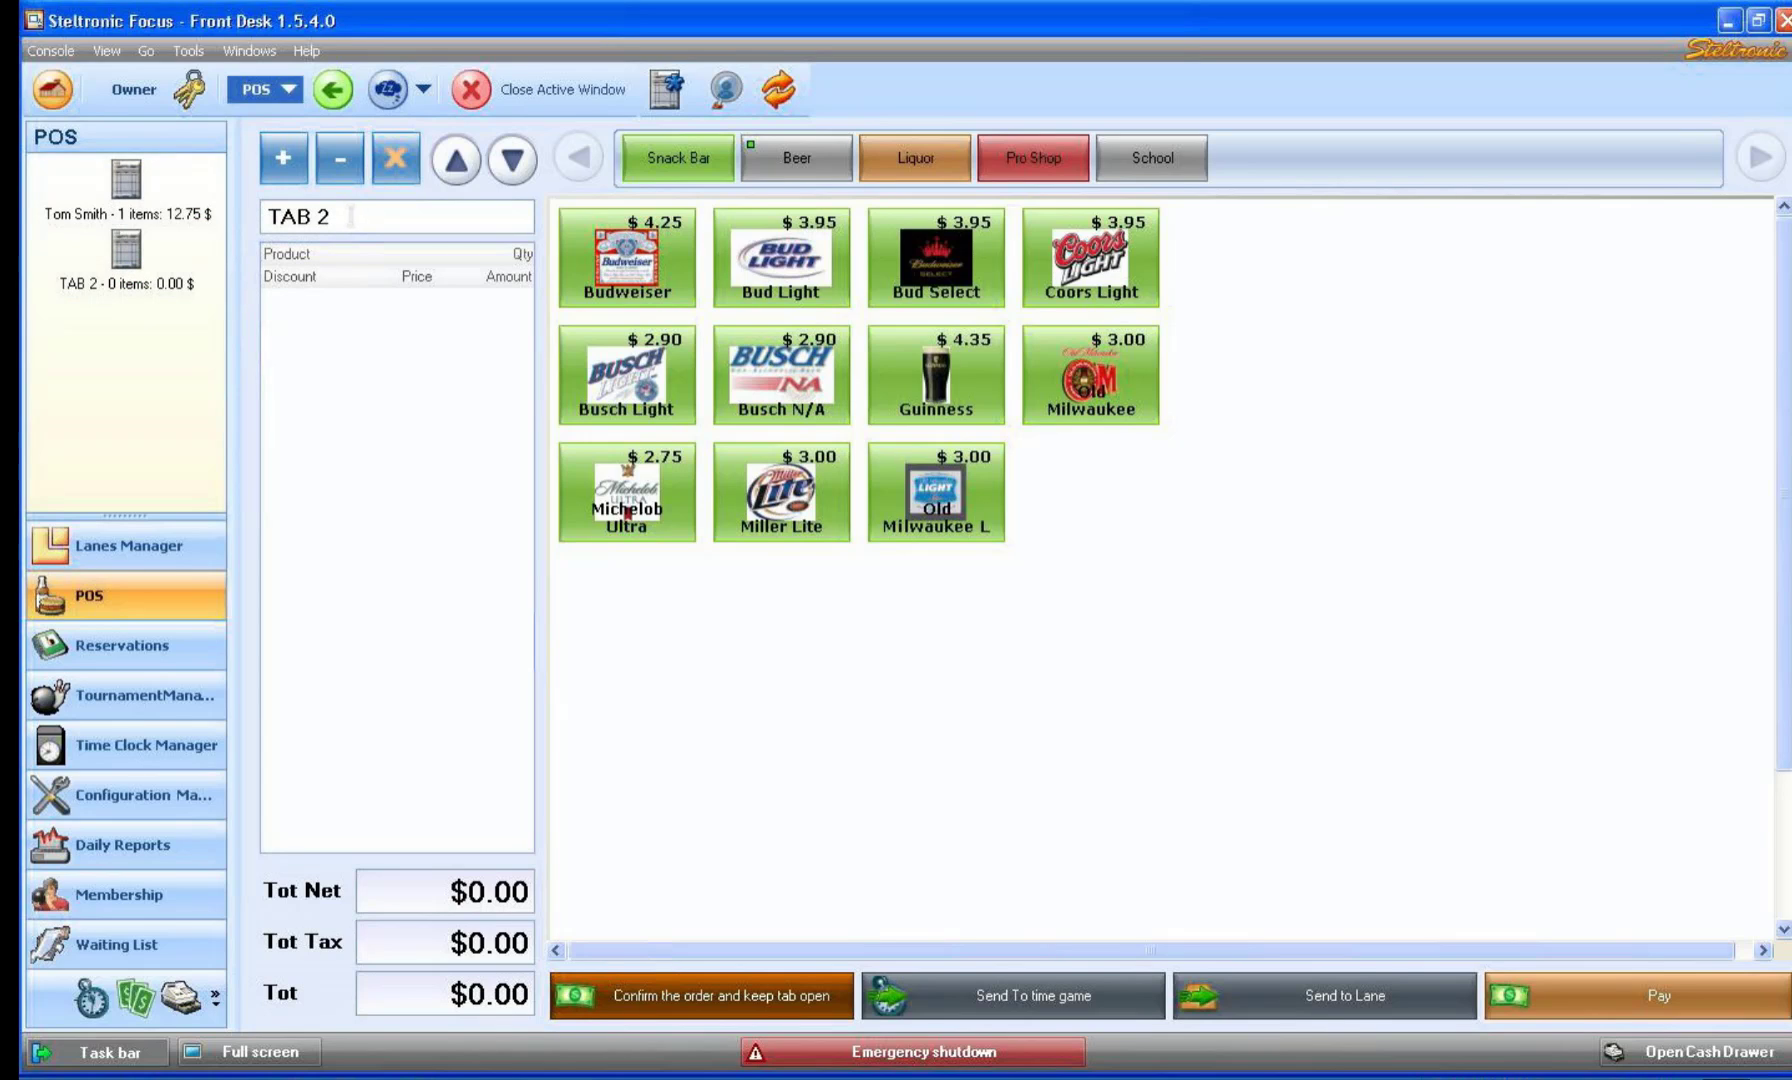
# Ring up one Absolute from the Liquor category on TAB 2 and collect $5 cash in the bottom drawer without printing a receipt.
pyautogui.click(916, 170)
pyautogui.click(720, 270)
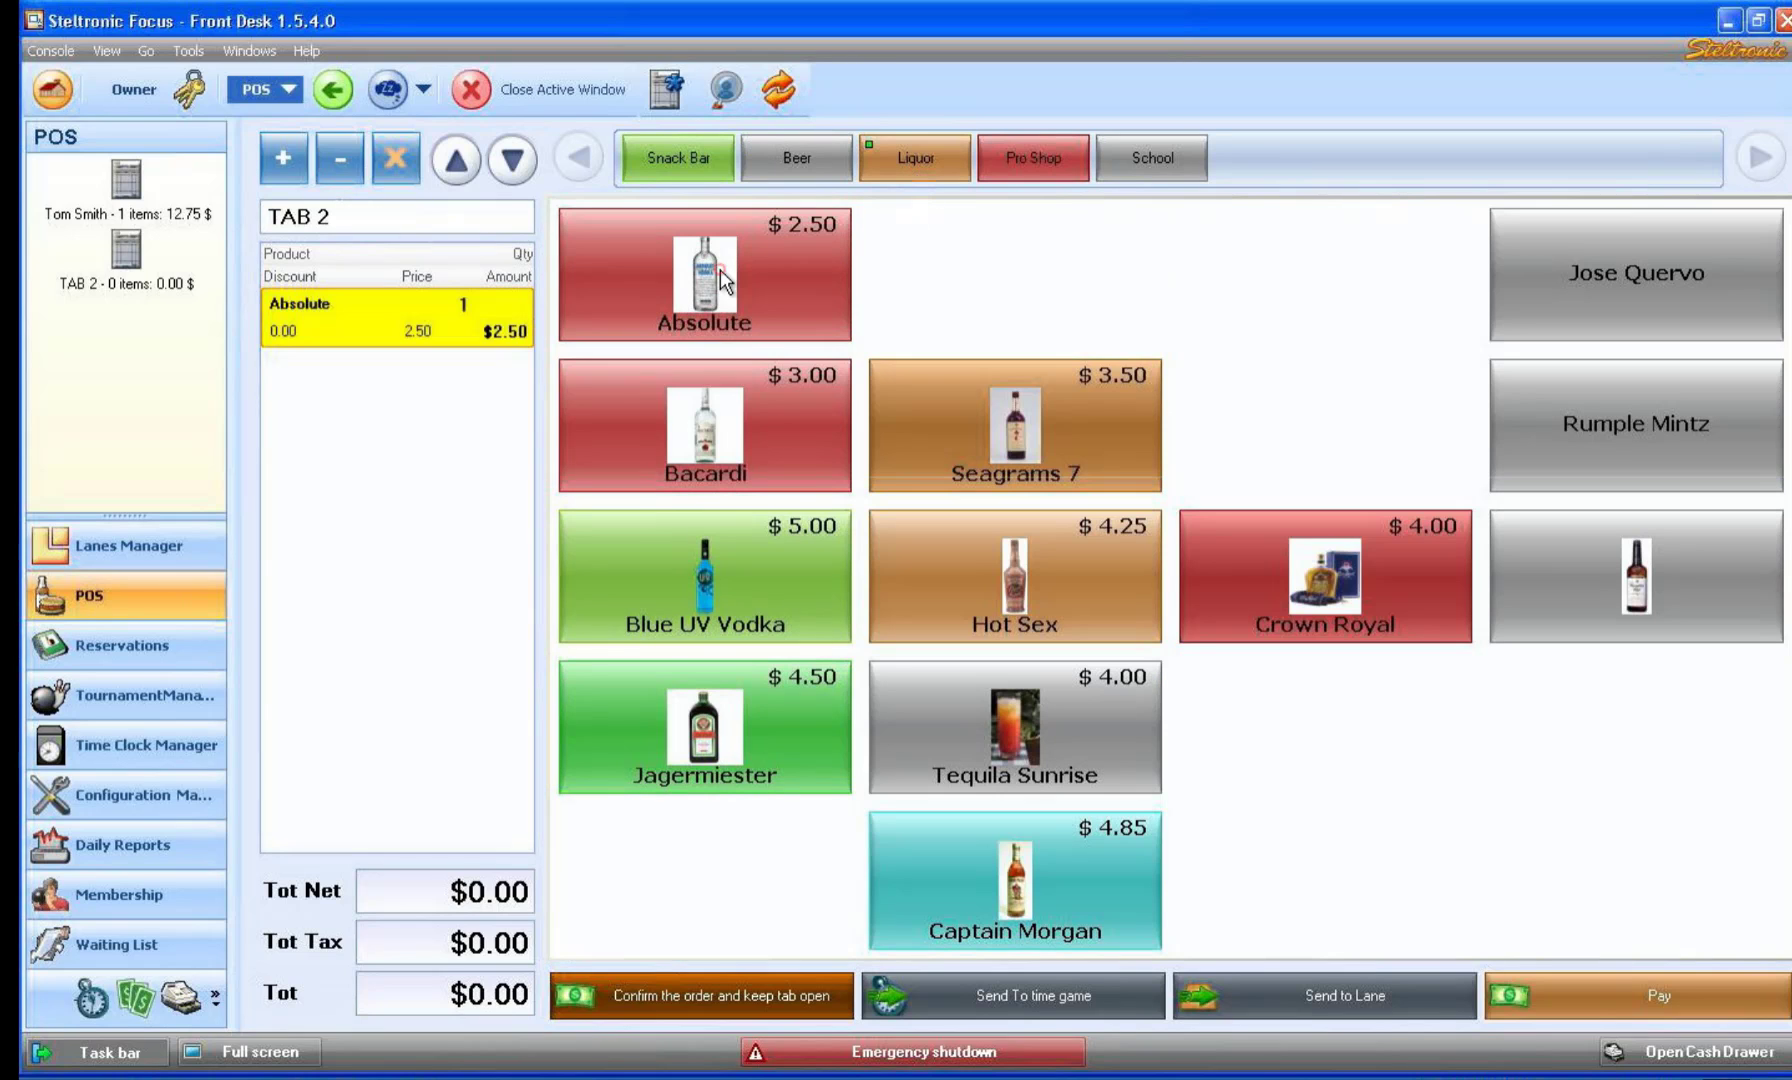
pyautogui.click(1548, 1002)
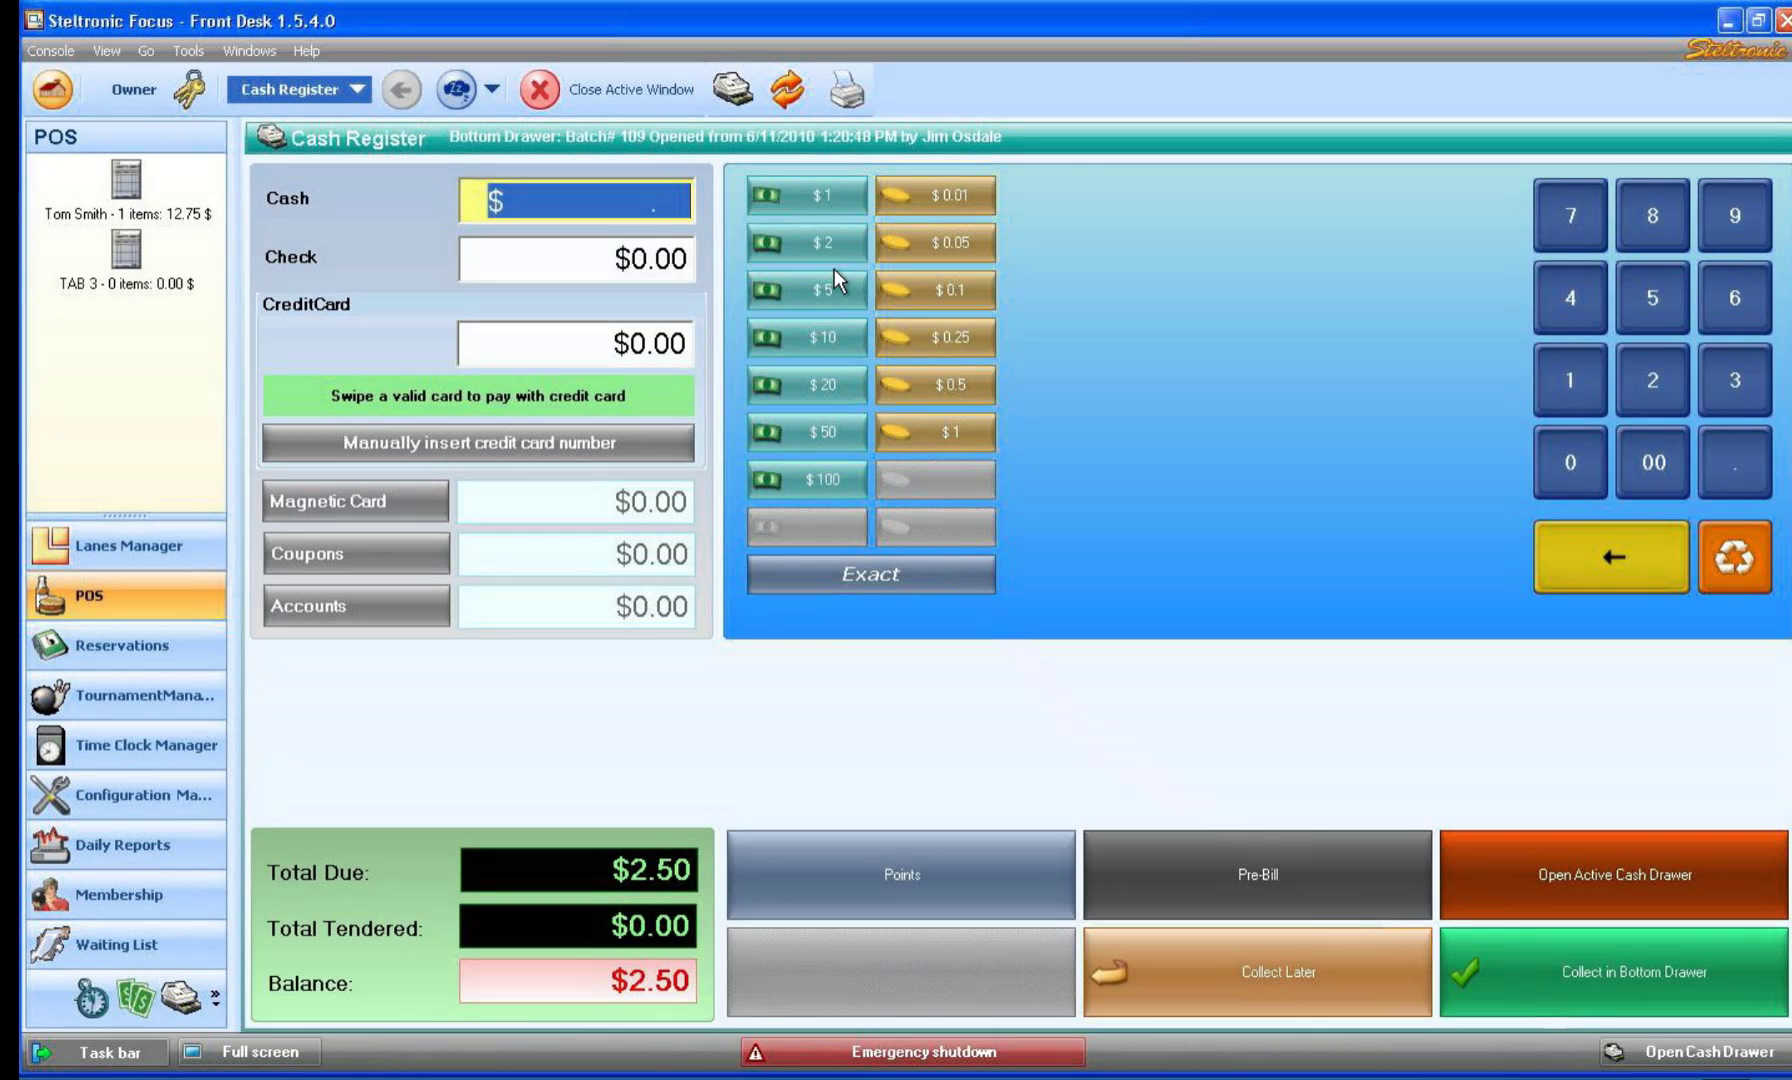
pyautogui.click(825, 283)
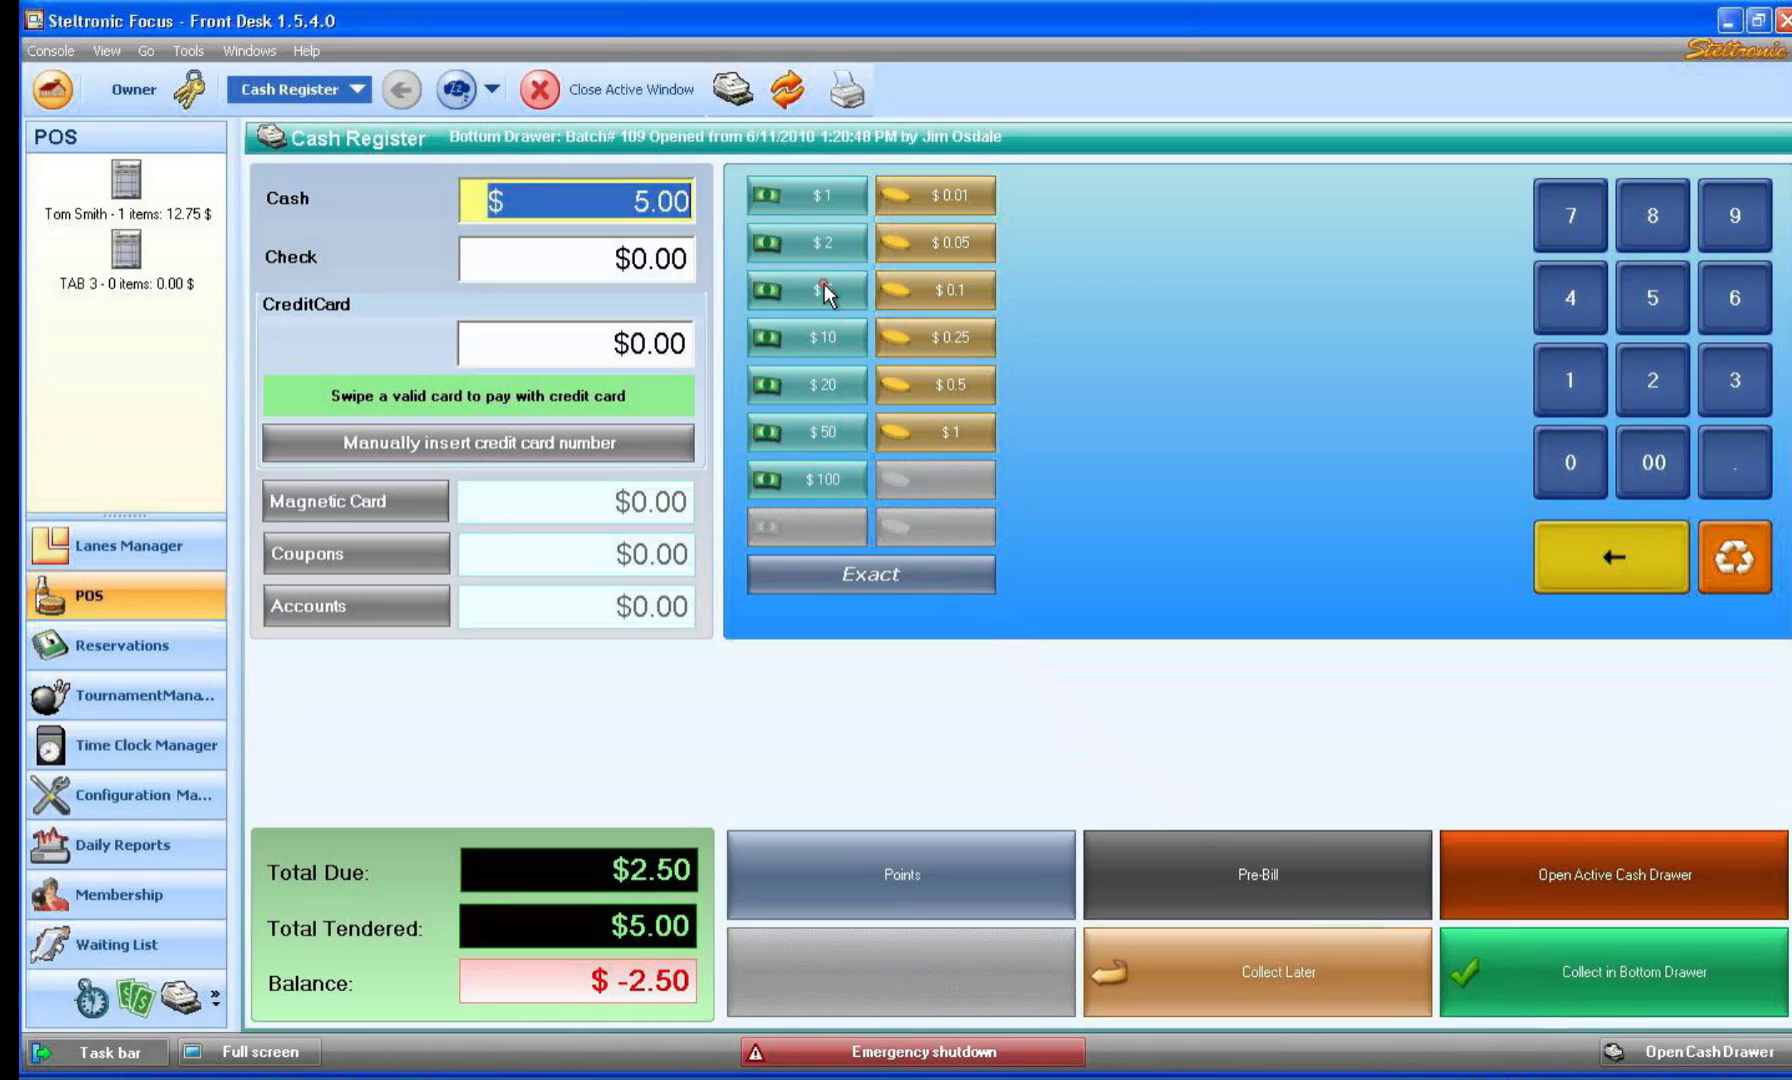
pyautogui.click(1553, 976)
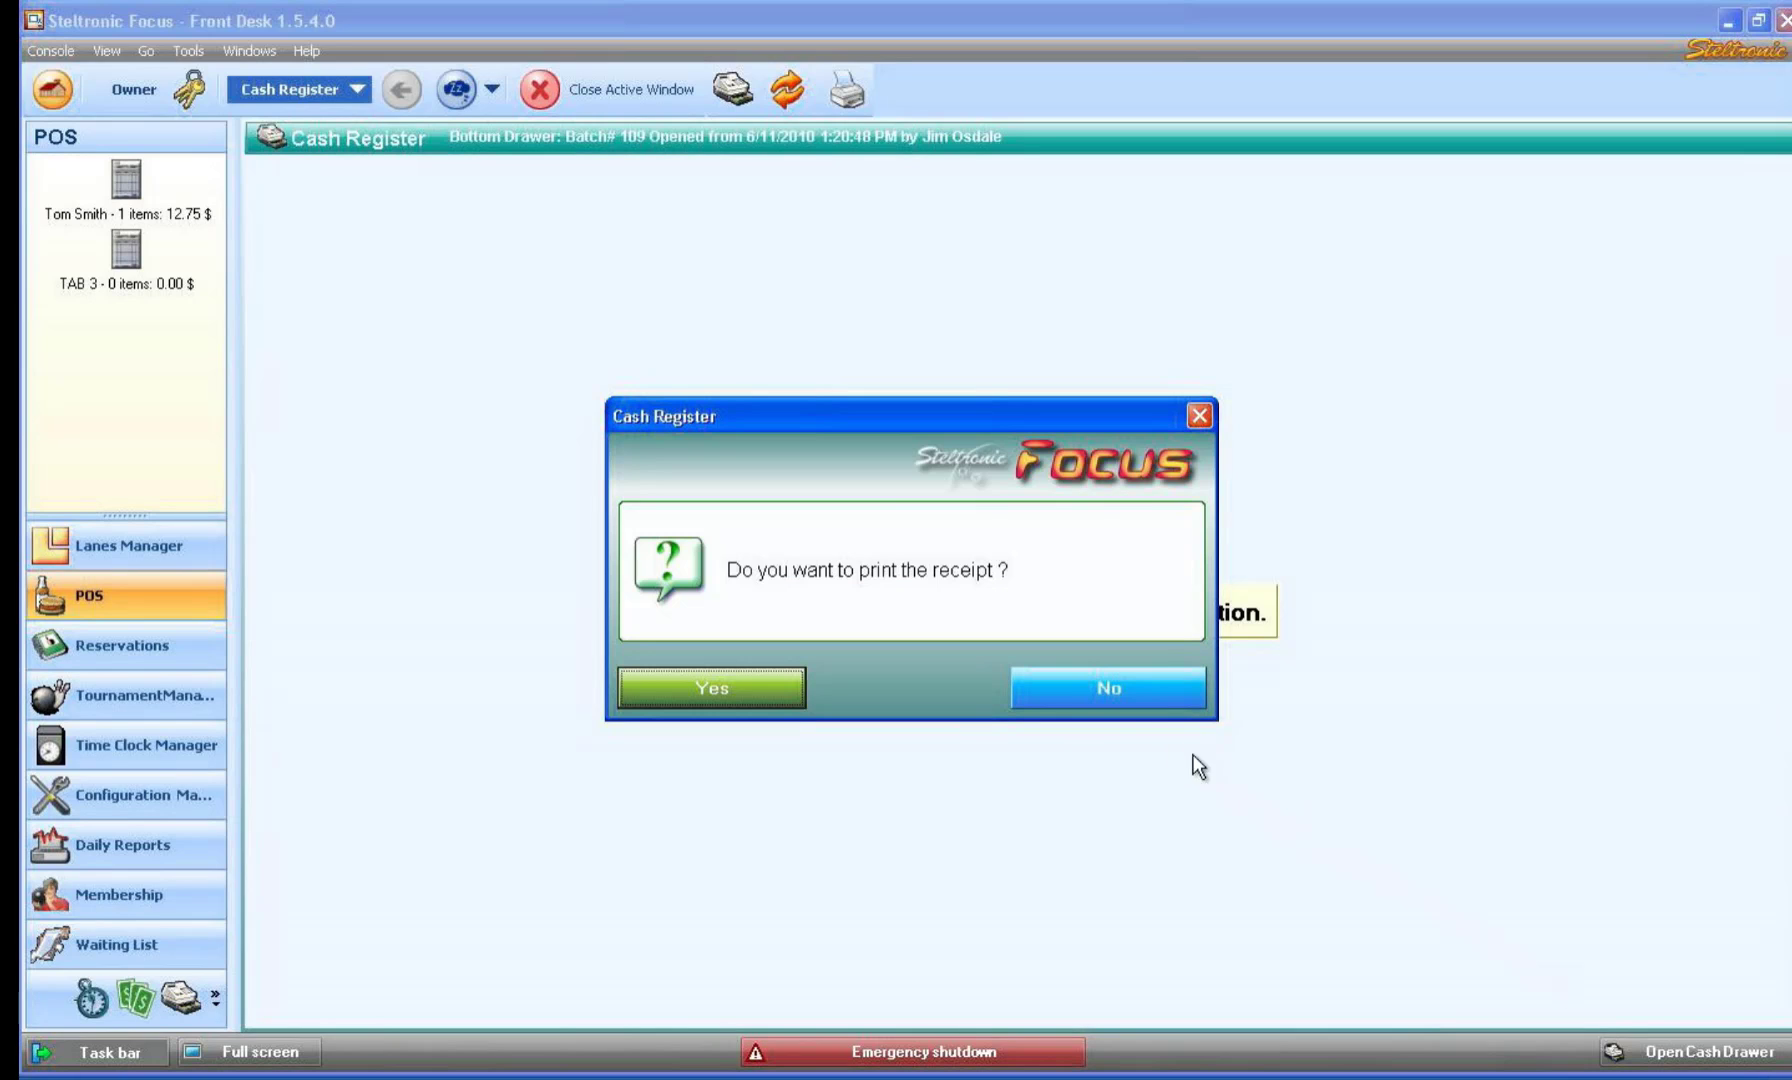
pyautogui.click(1068, 687)
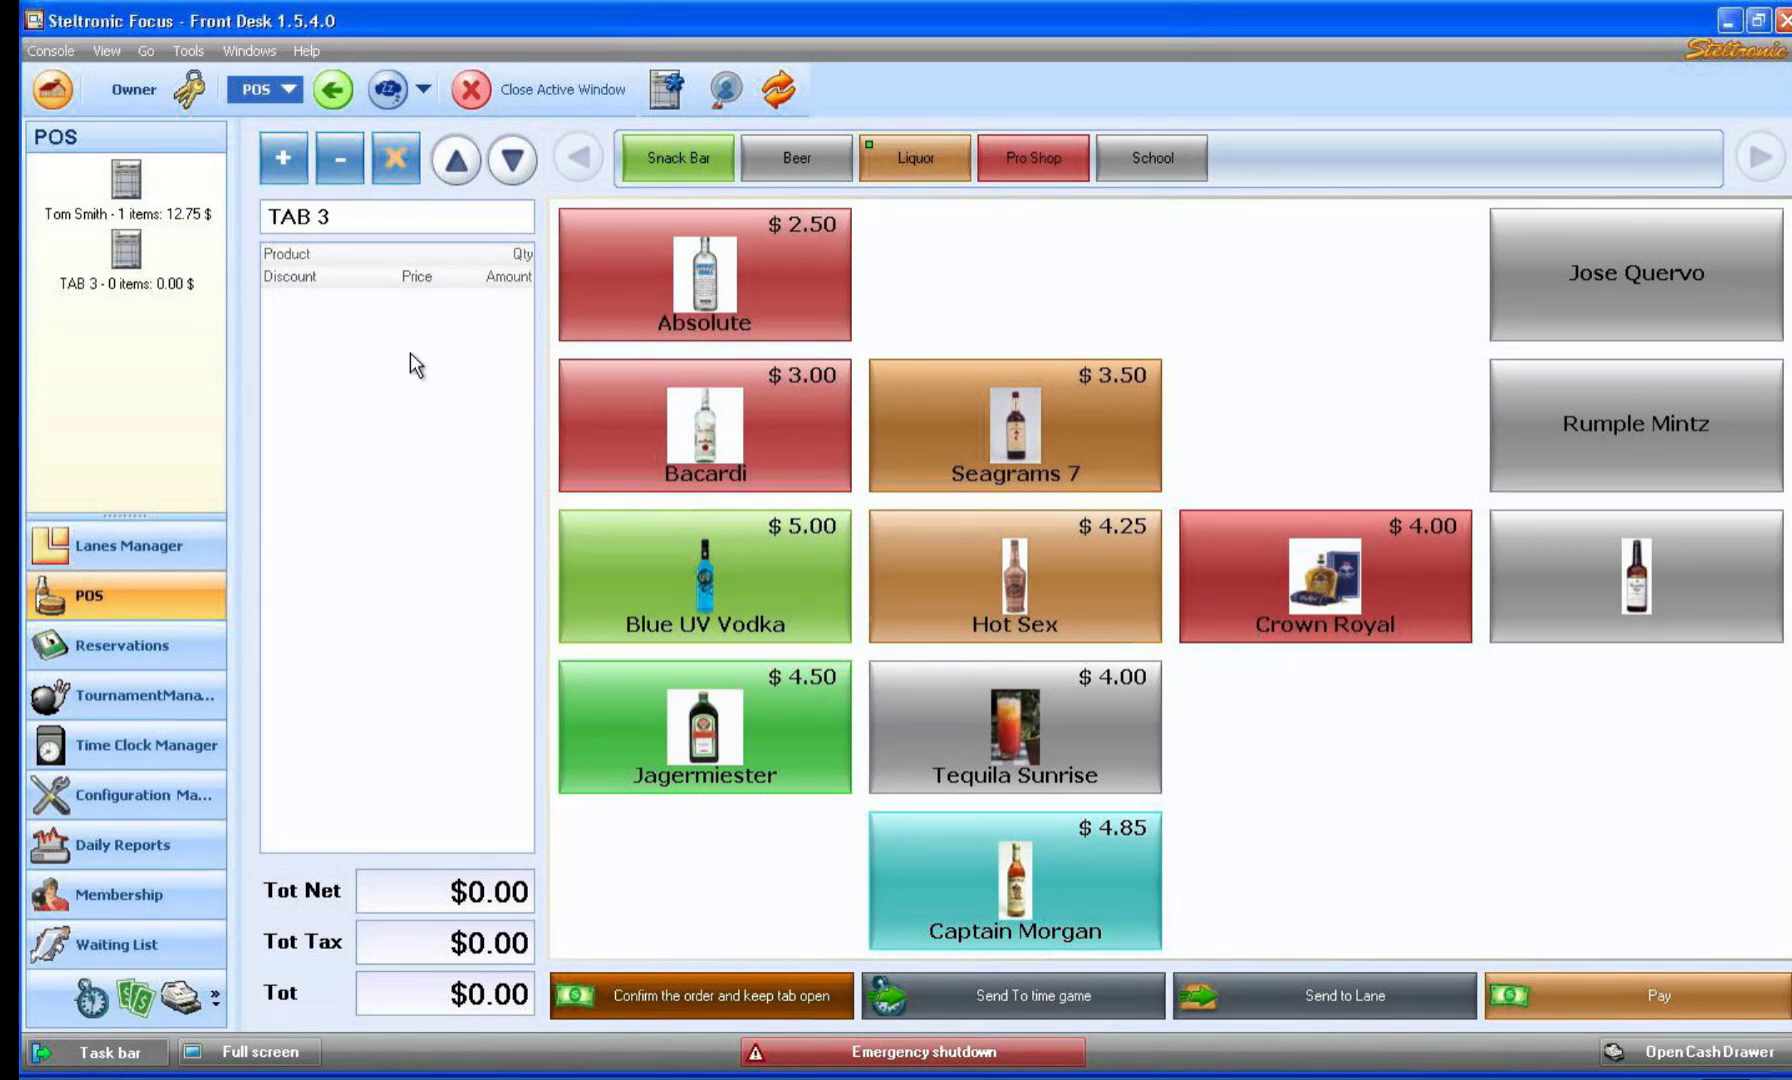
# Reopen the saved customer tab holding the Budweisers and open the Budweiser quantity for editing.
pyautogui.click(158, 210)
pyautogui.click(139, 204)
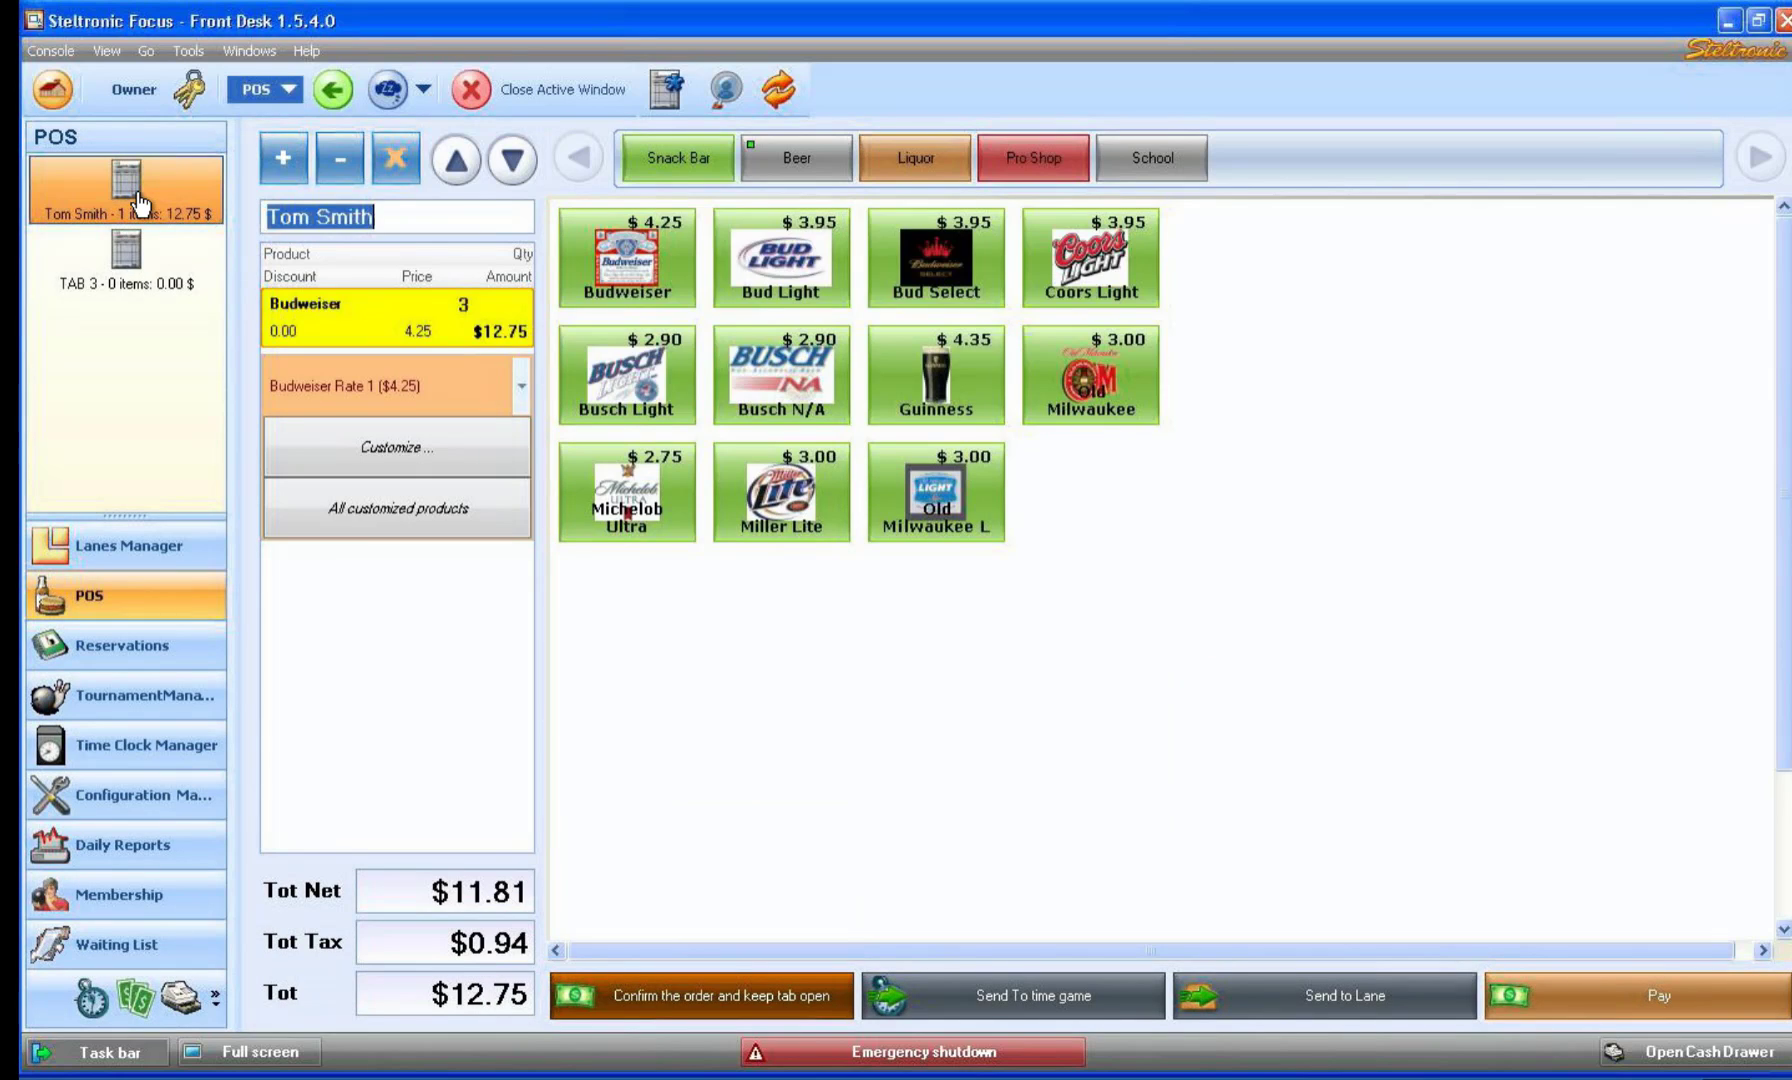
pyautogui.click(465, 305)
pyautogui.click(466, 310)
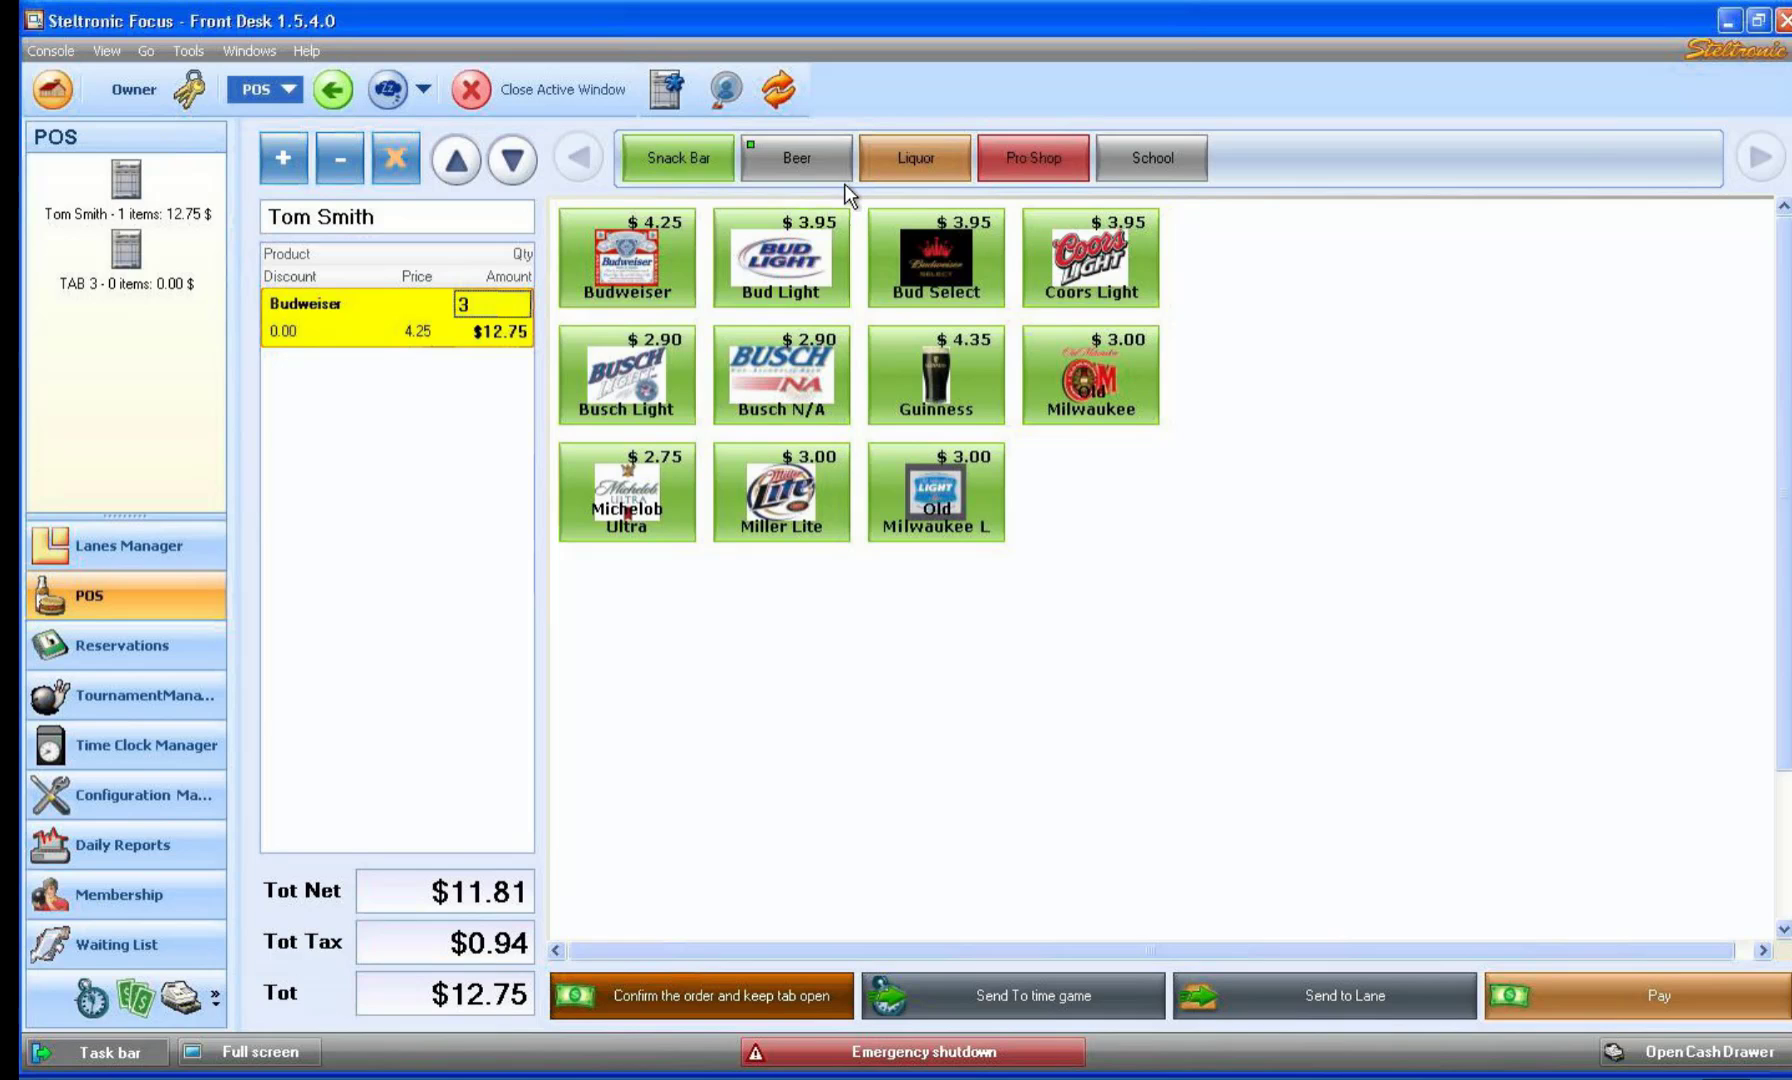
# Add a Submarine Sandwich from the Snack Bar to the customer's tab and confirm the order, keeping the tab open.
pyautogui.click(687, 153)
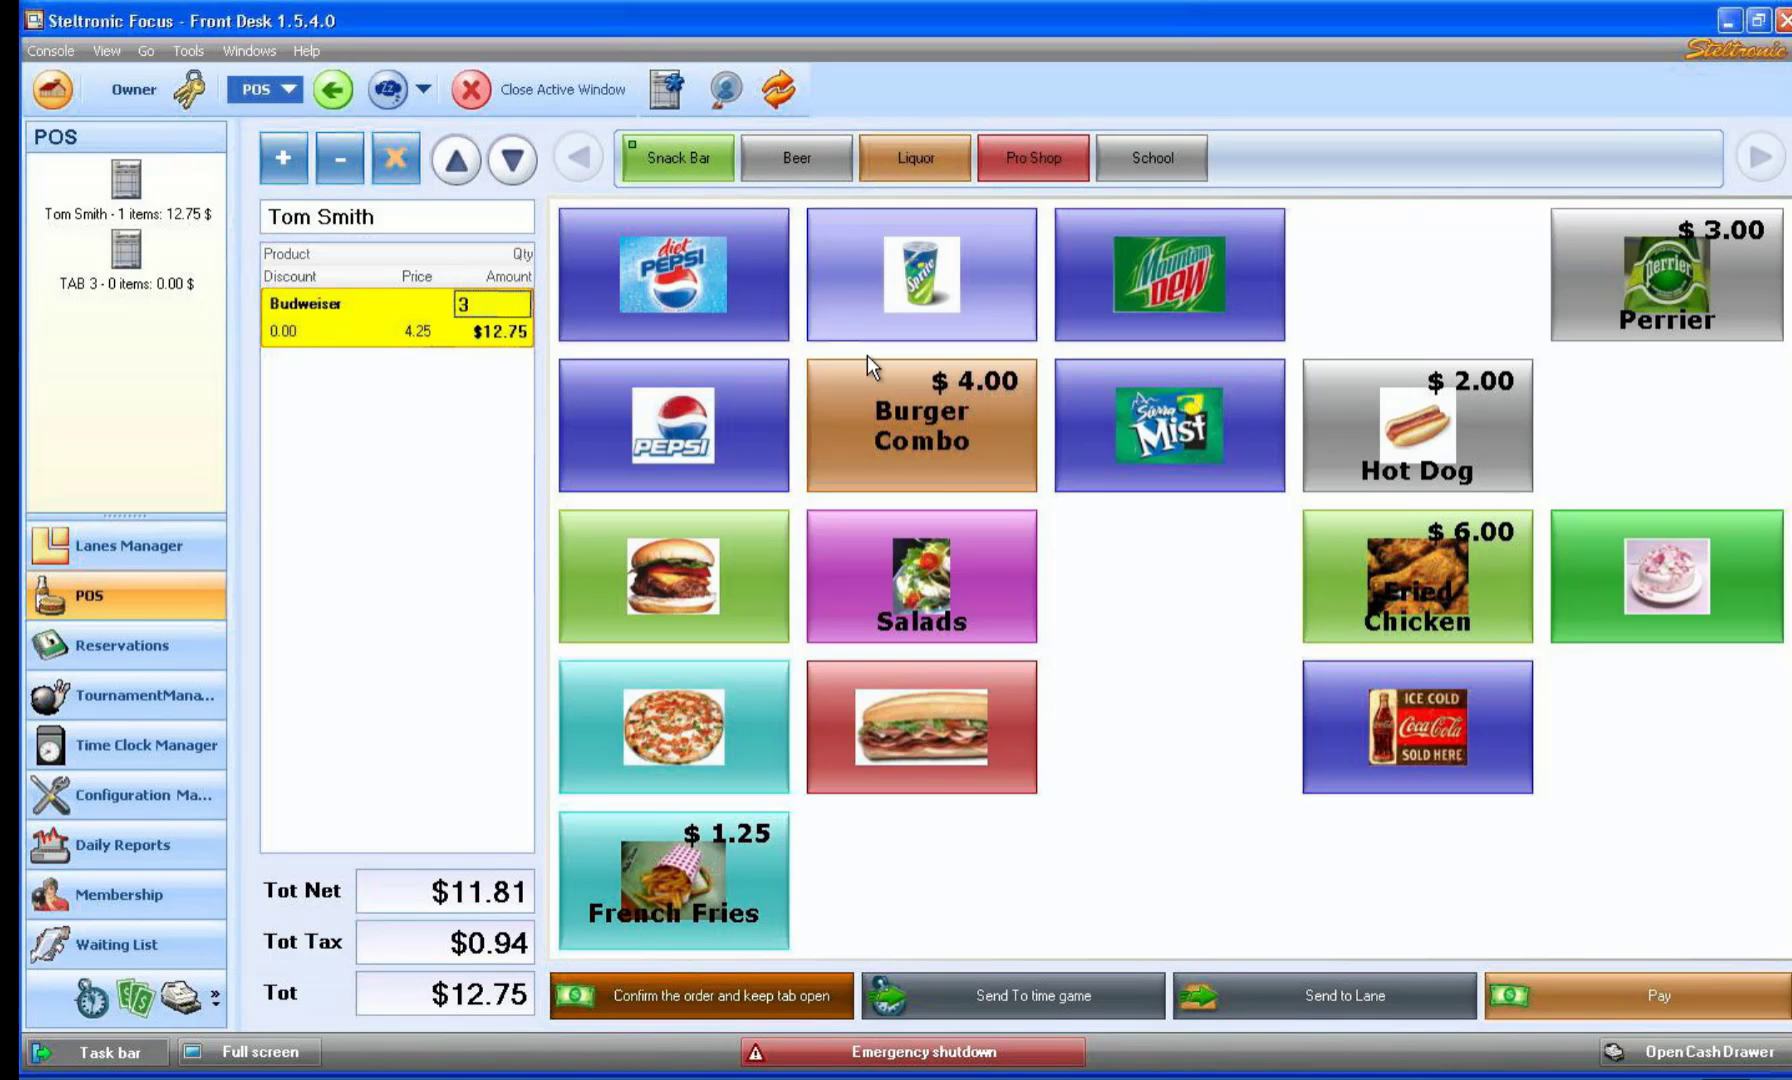
pyautogui.click(922, 741)
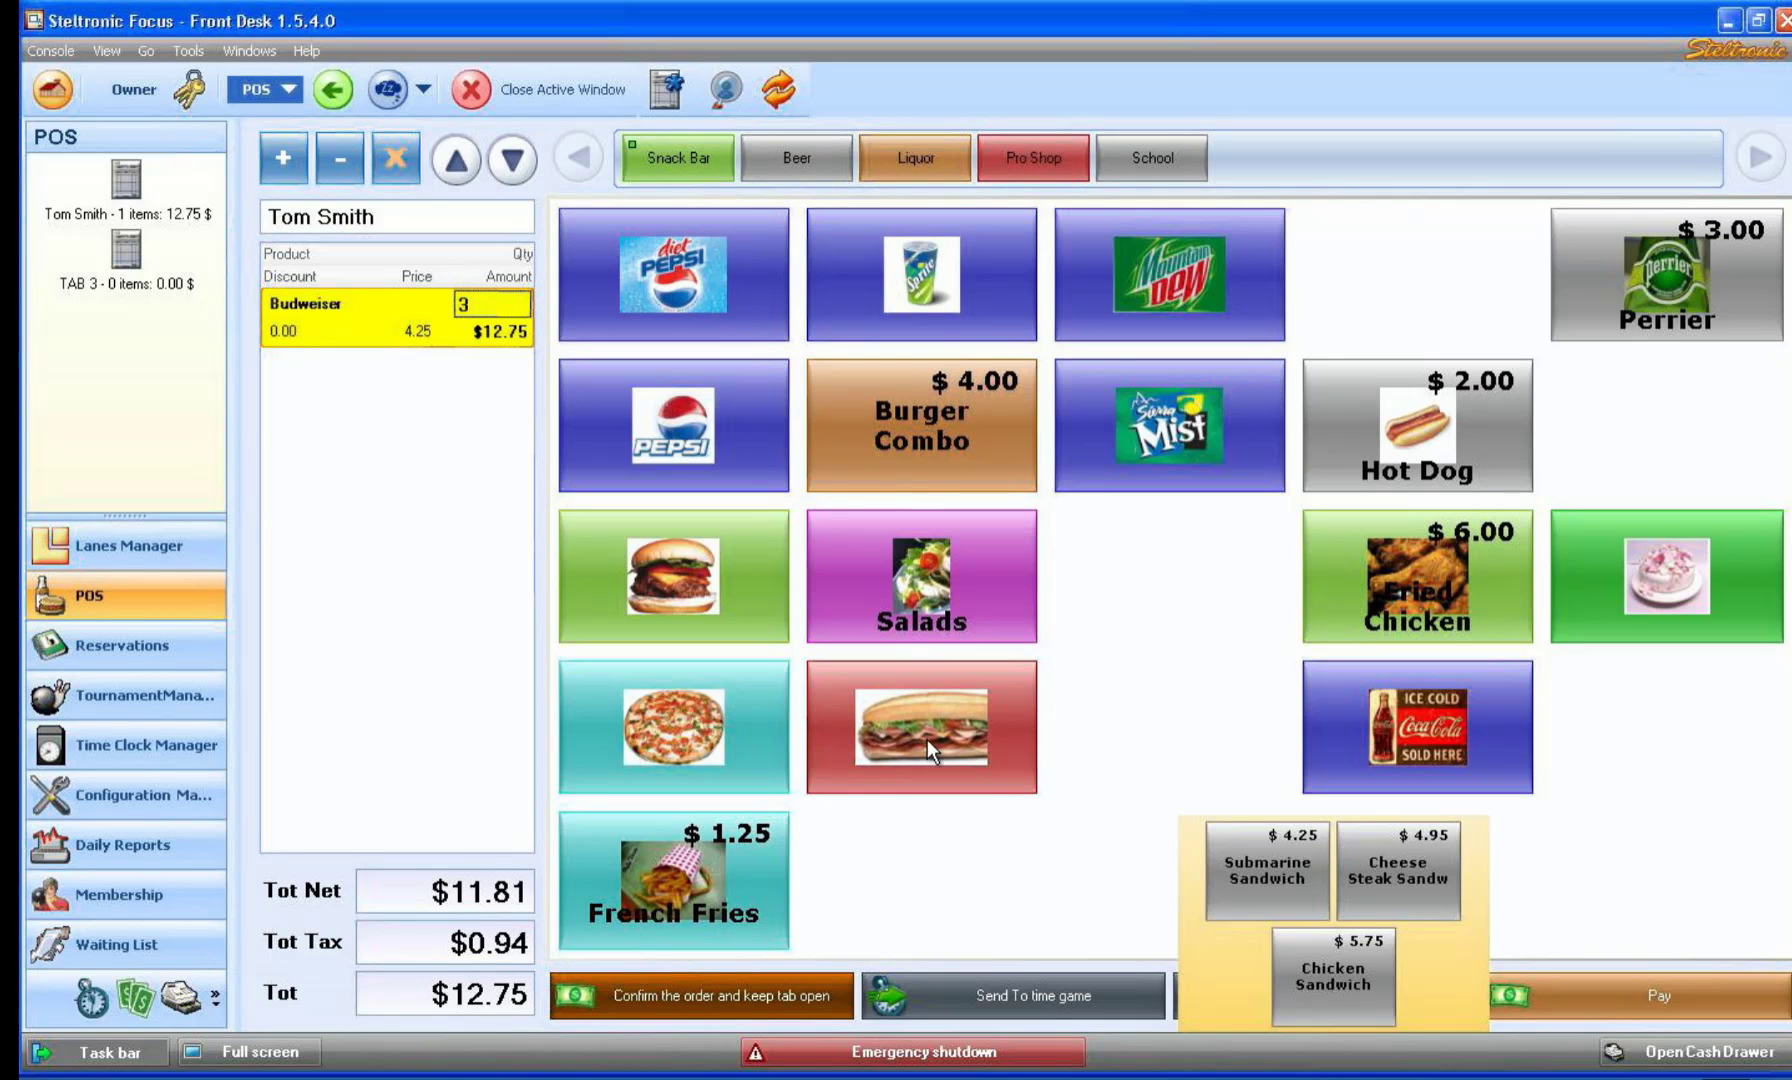
pyautogui.click(1257, 868)
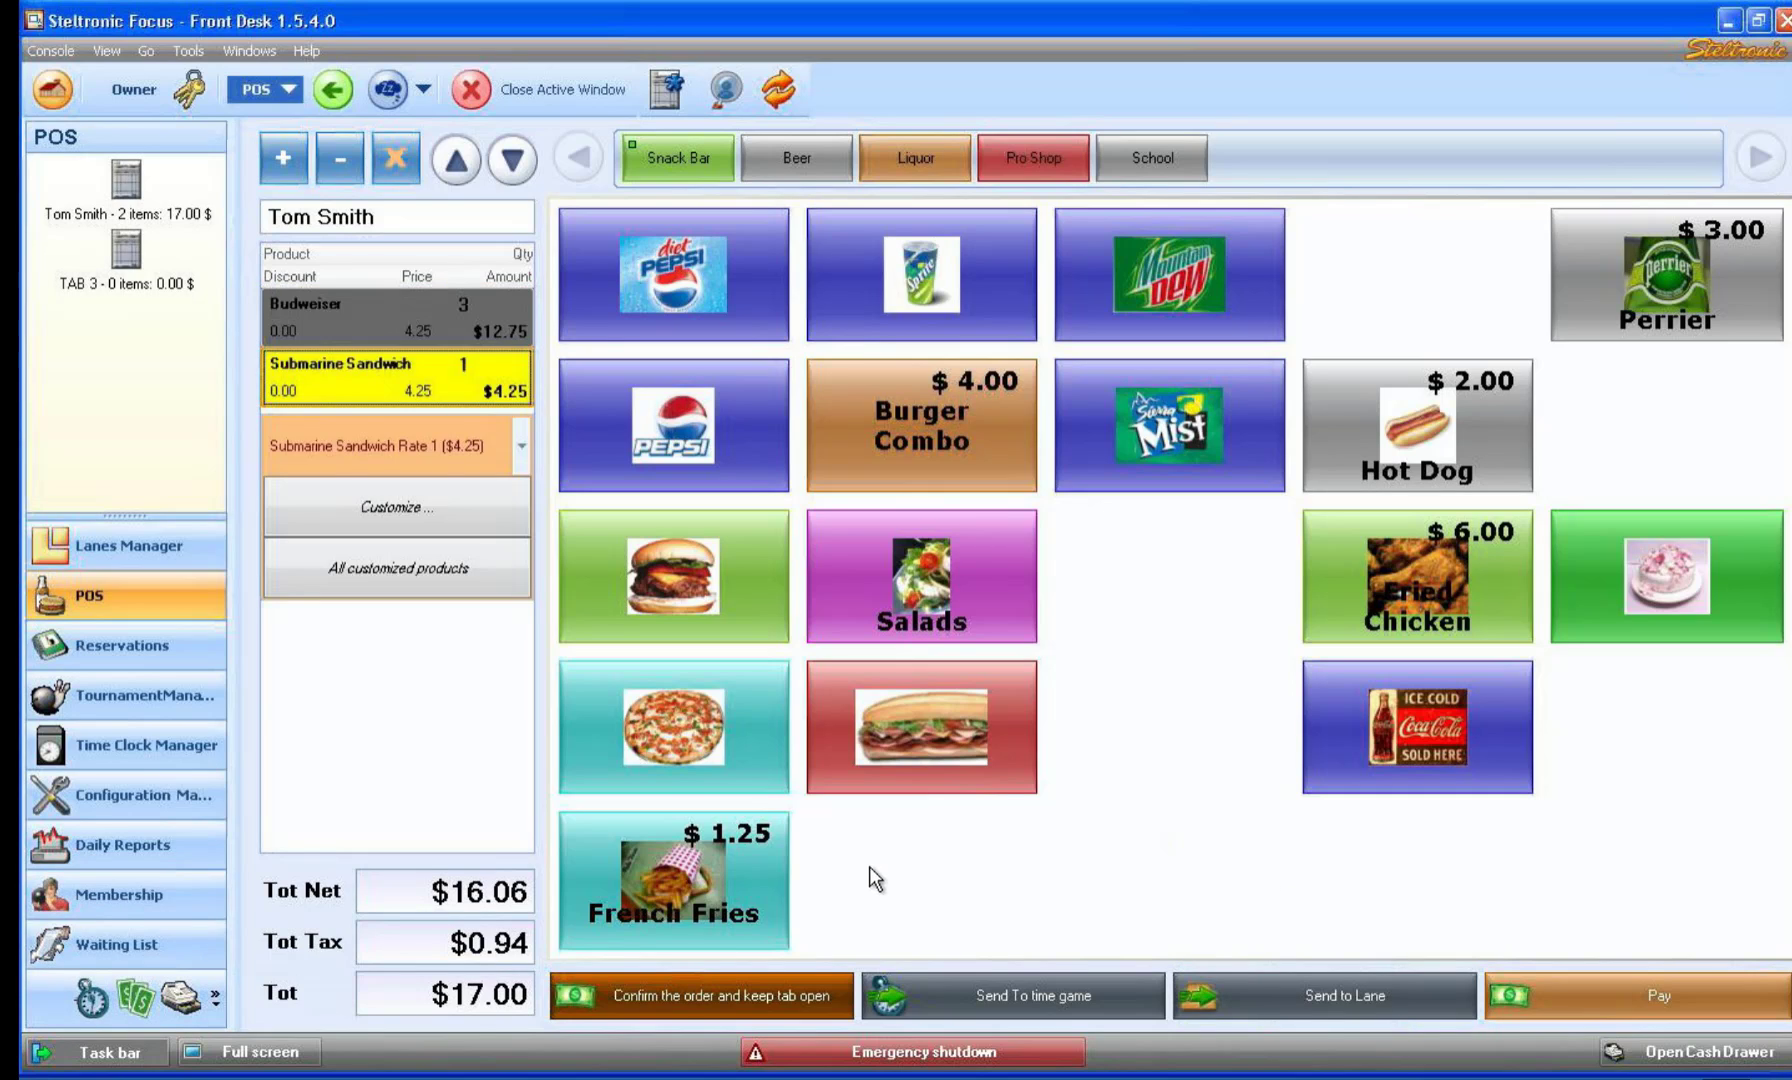
pyautogui.click(657, 993)
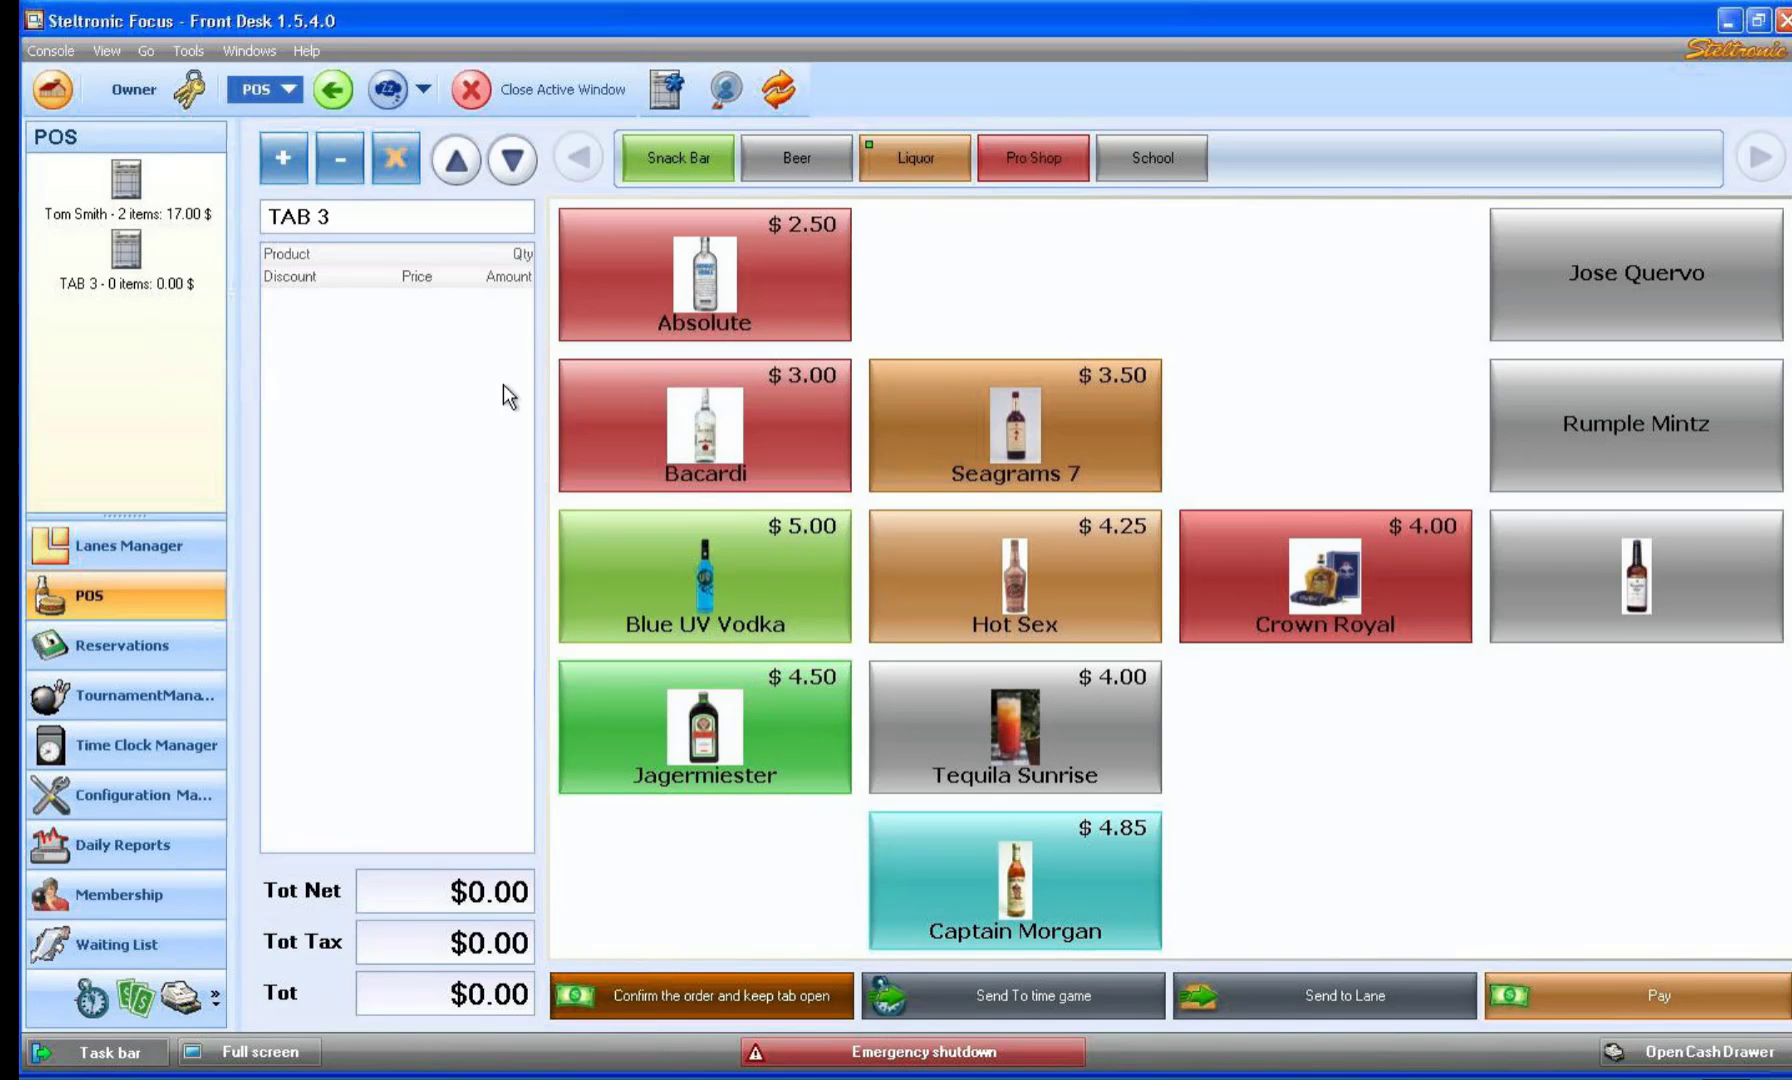
# Add two Miller Lites and one Old Milwaukee from the Beer category to TAB 3.
pyautogui.click(799, 157)
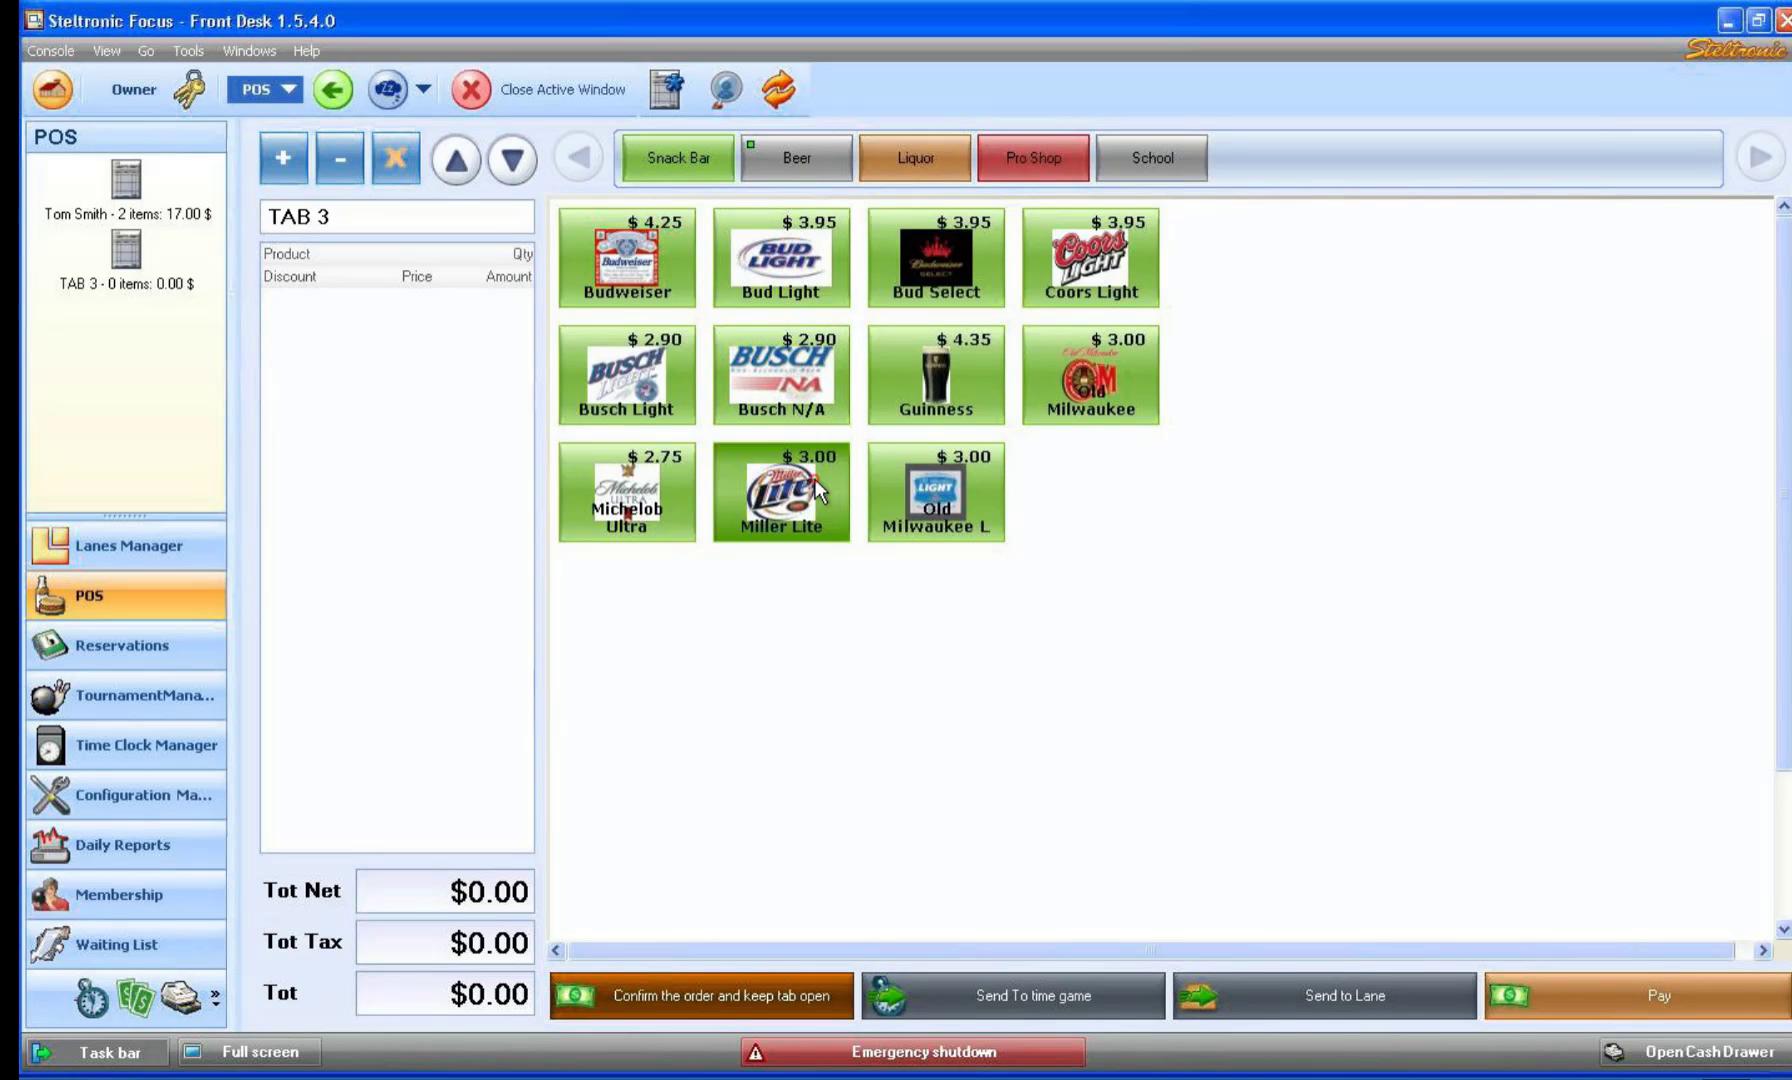
pyautogui.doubleClick(815, 479)
pyautogui.click(1075, 390)
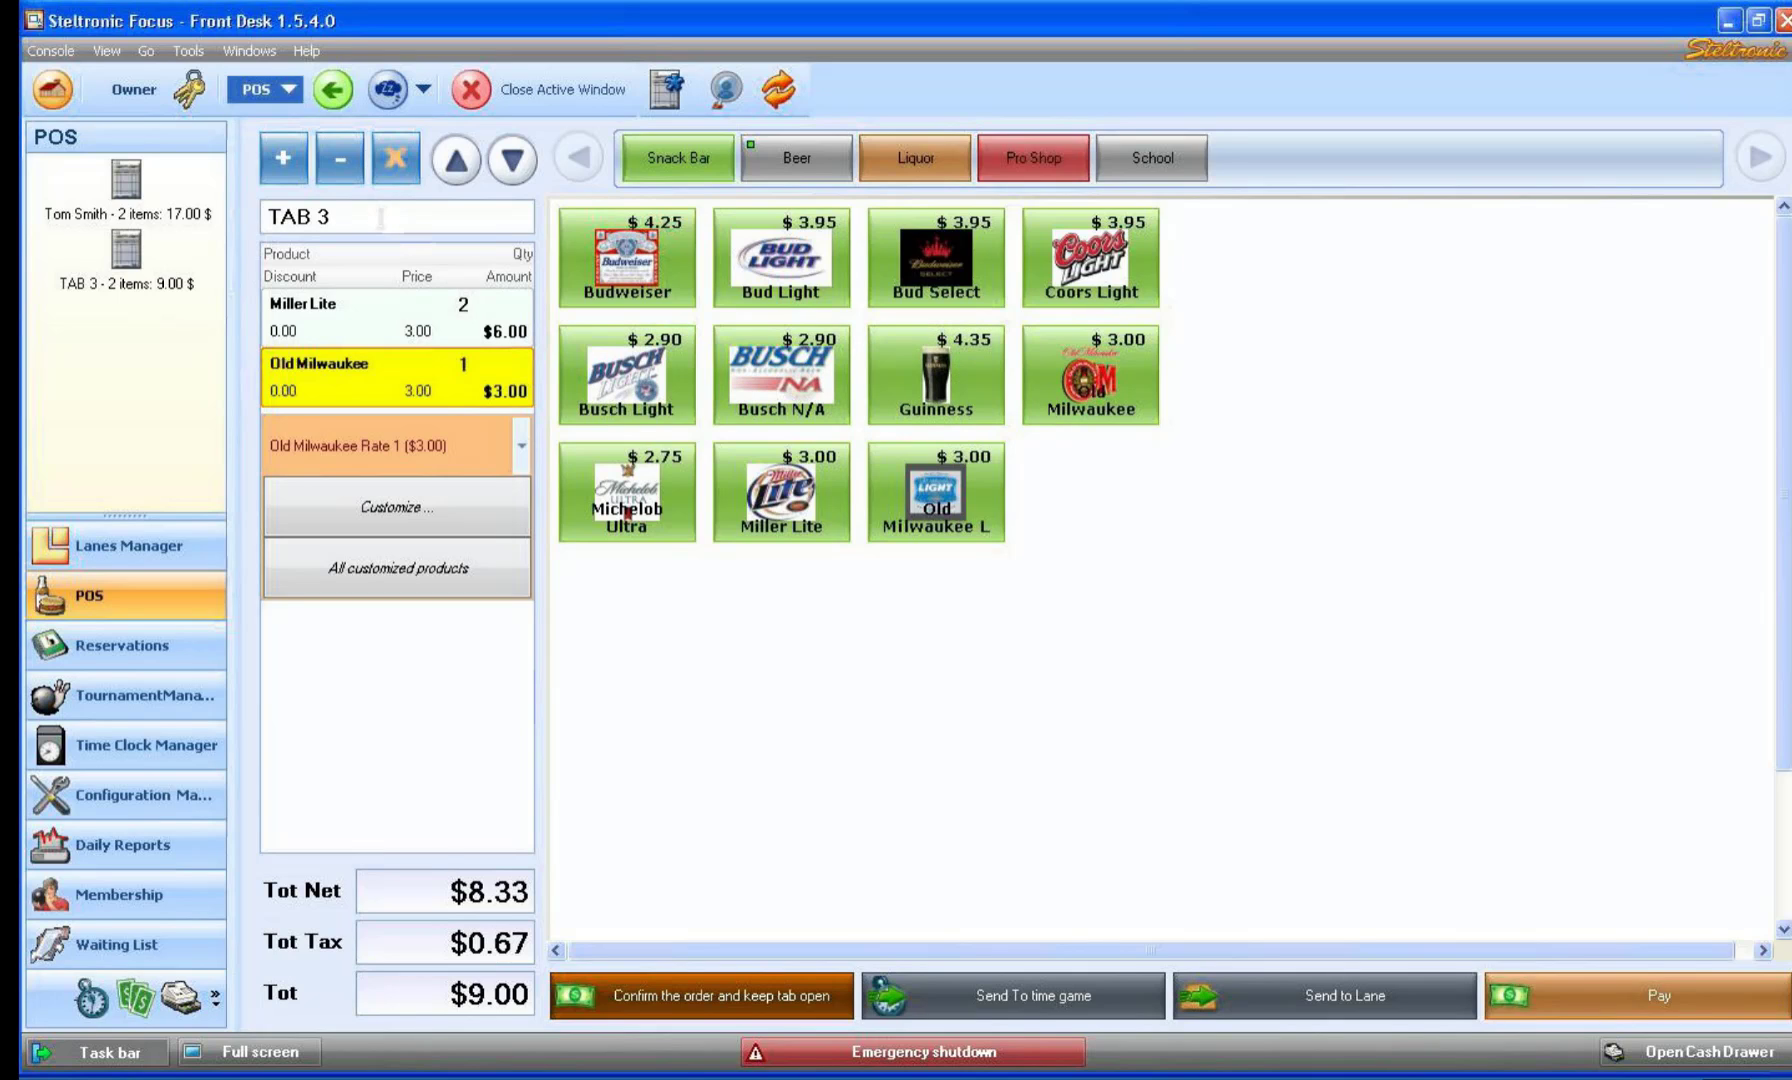
# Rename TAB 3 with the second customer's full name and confirm the order while keeping the tab open.
pyautogui.click(381, 217)
pyautogui.write('Ma')
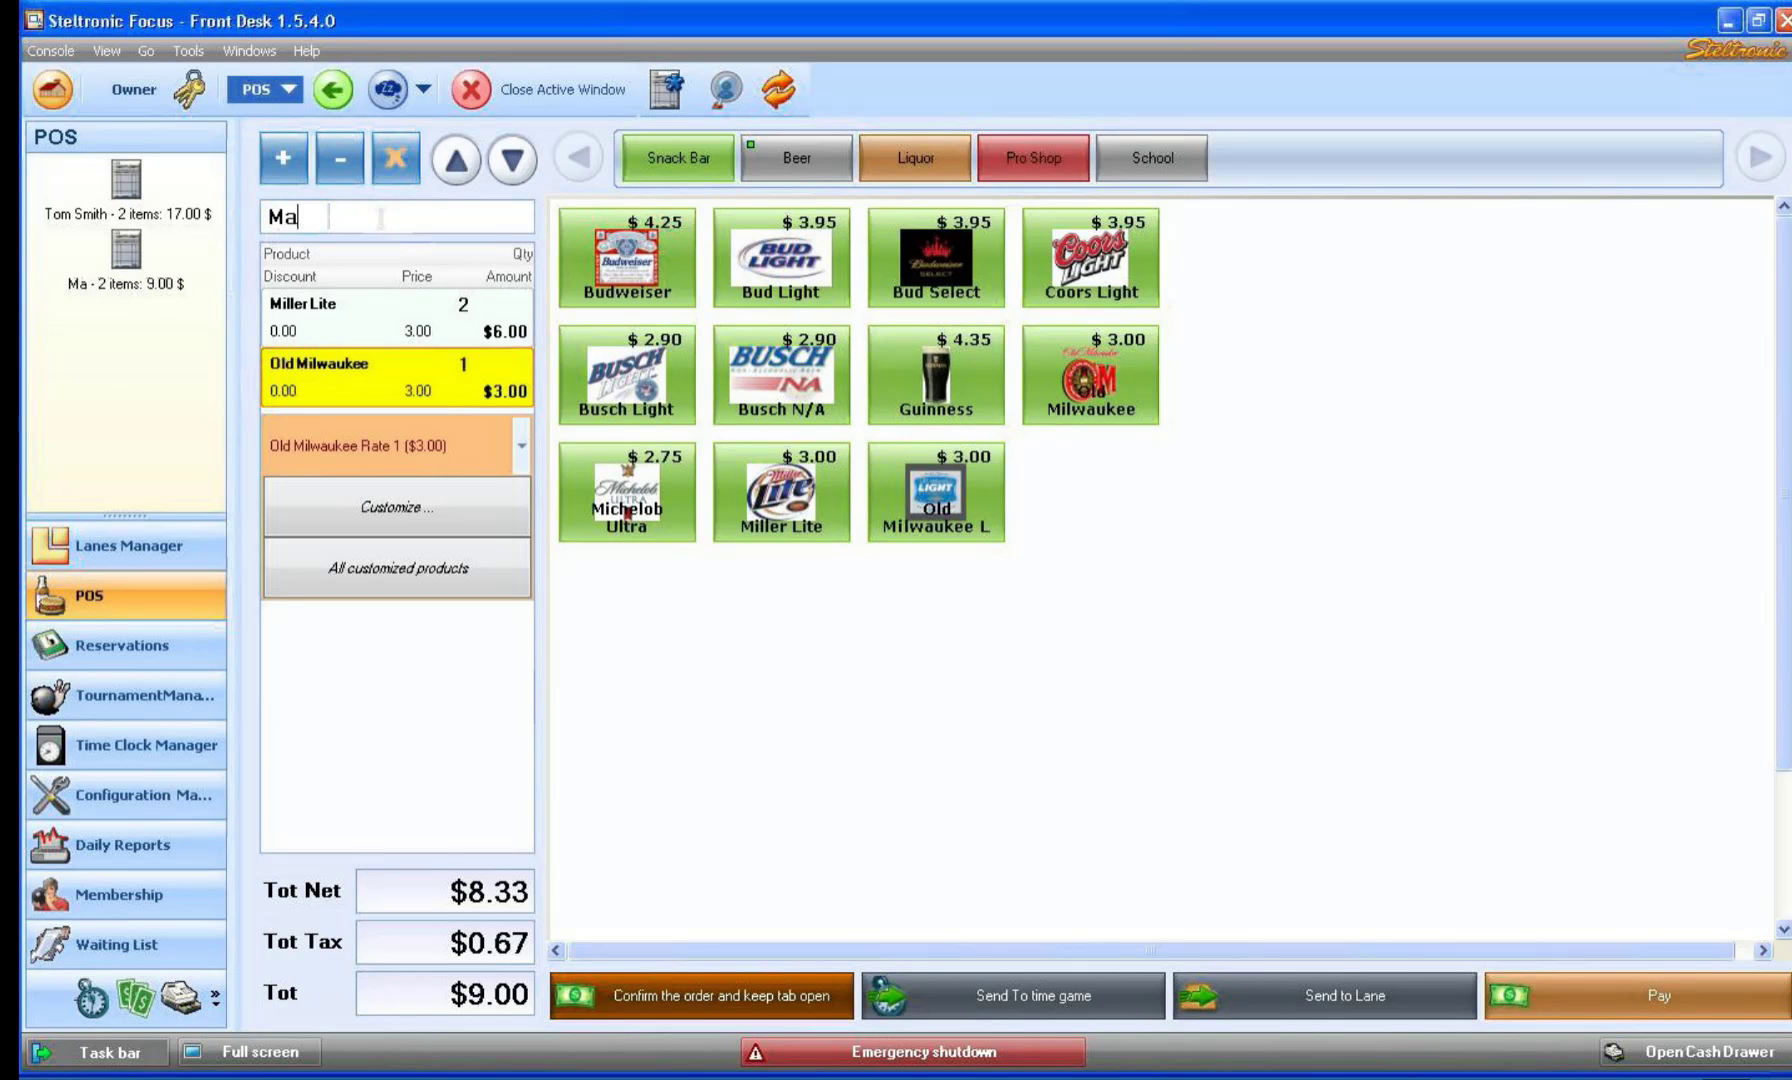
pyautogui.write('ry Jones')
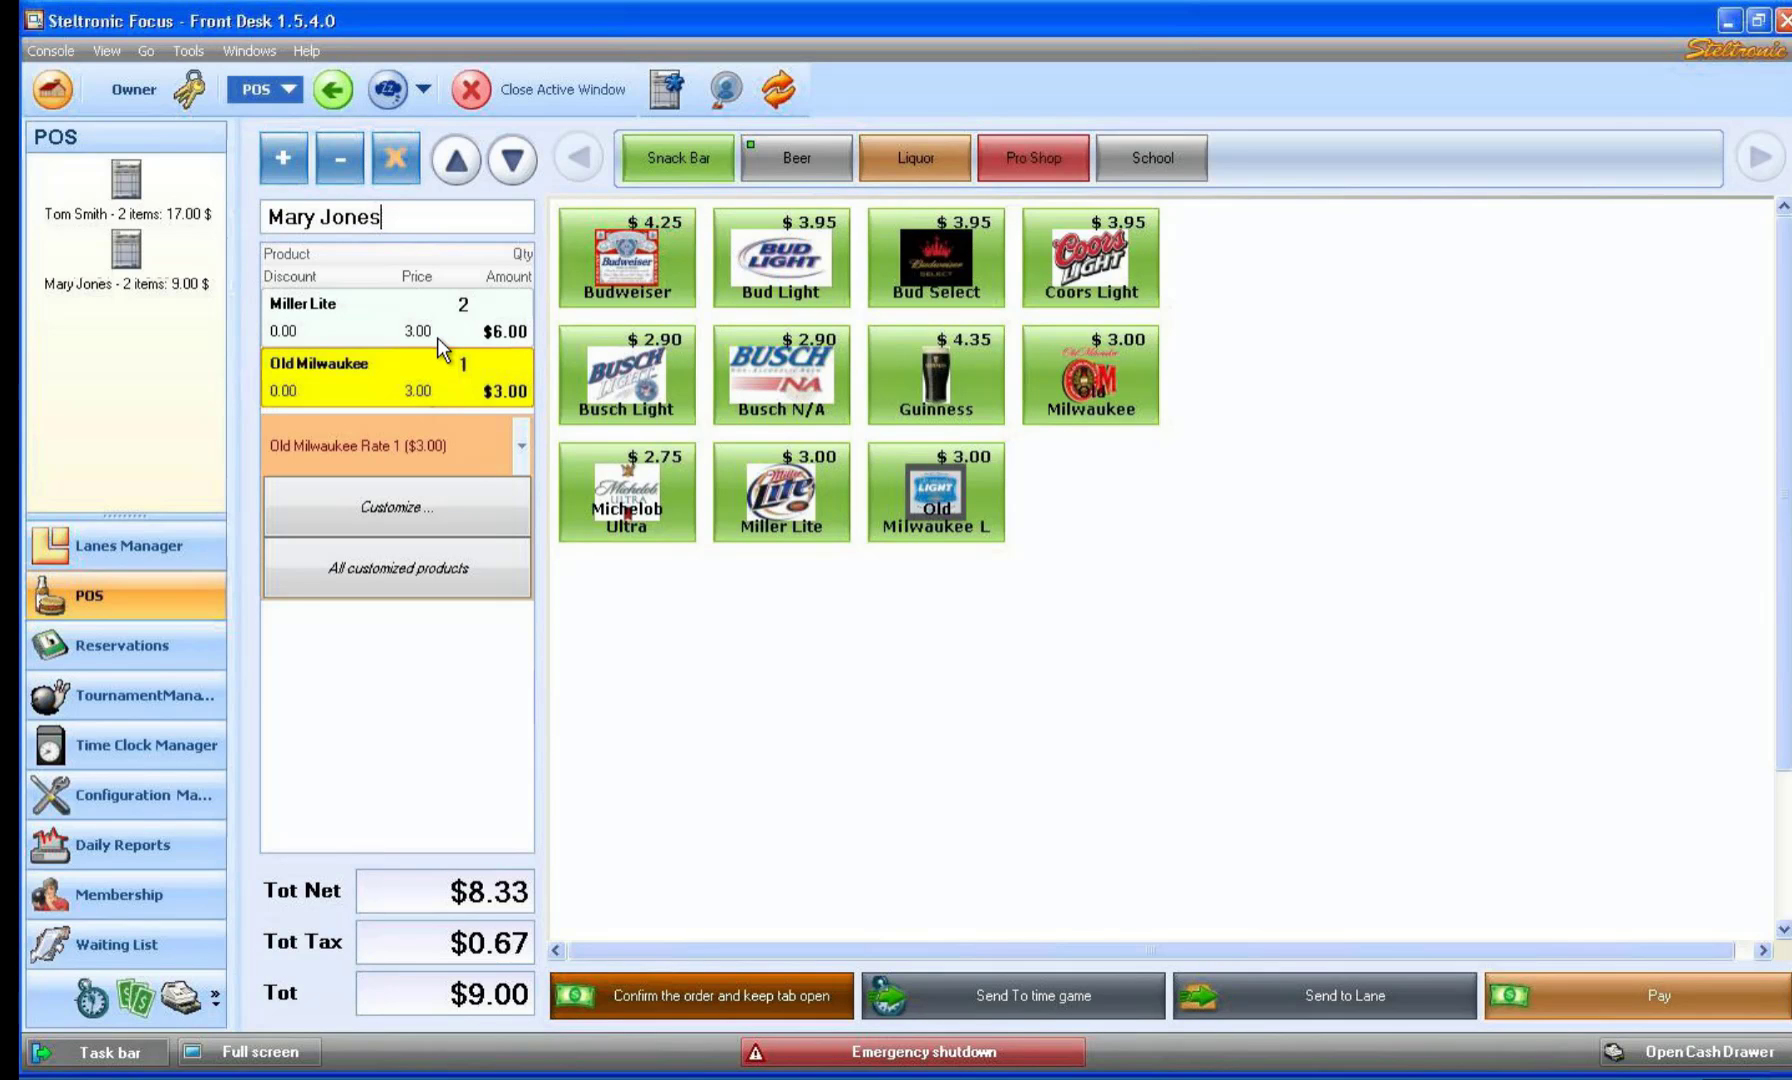
pyautogui.click(696, 998)
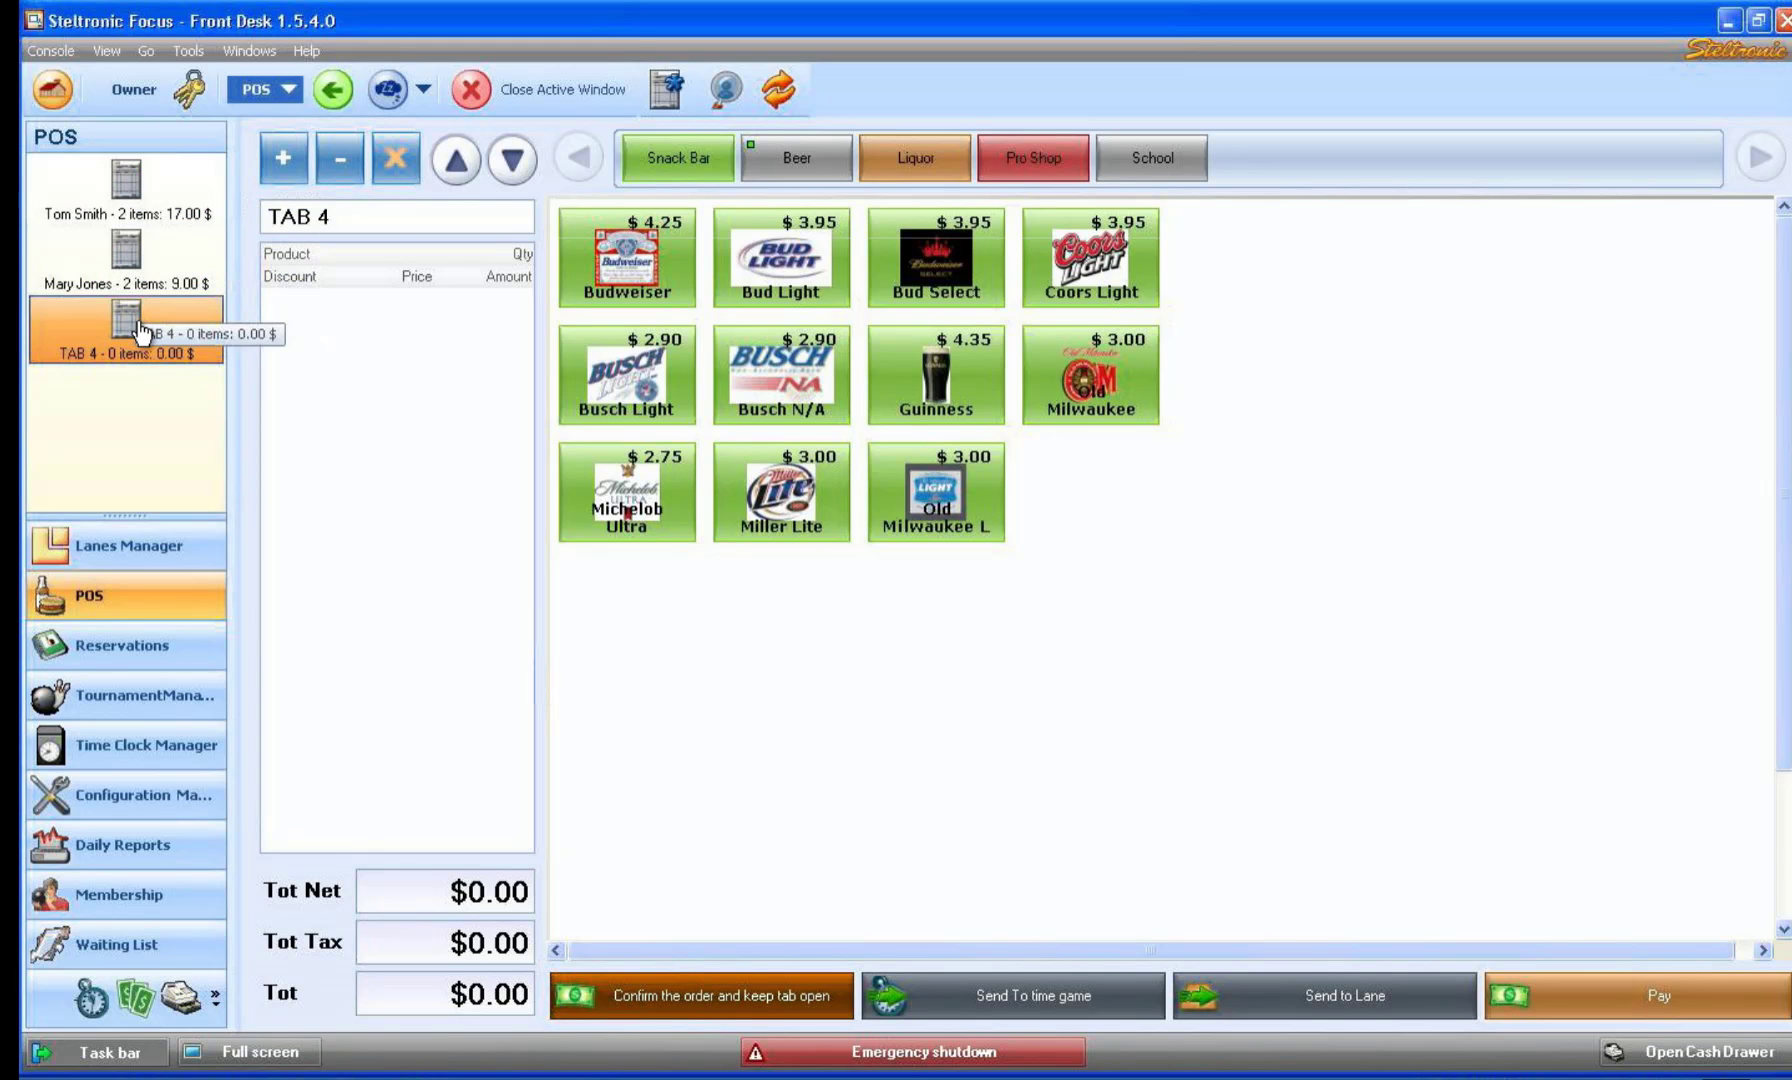
# Check the list of open tabs from the Lanes Manager and return to the POS.
pyautogui.click(135, 556)
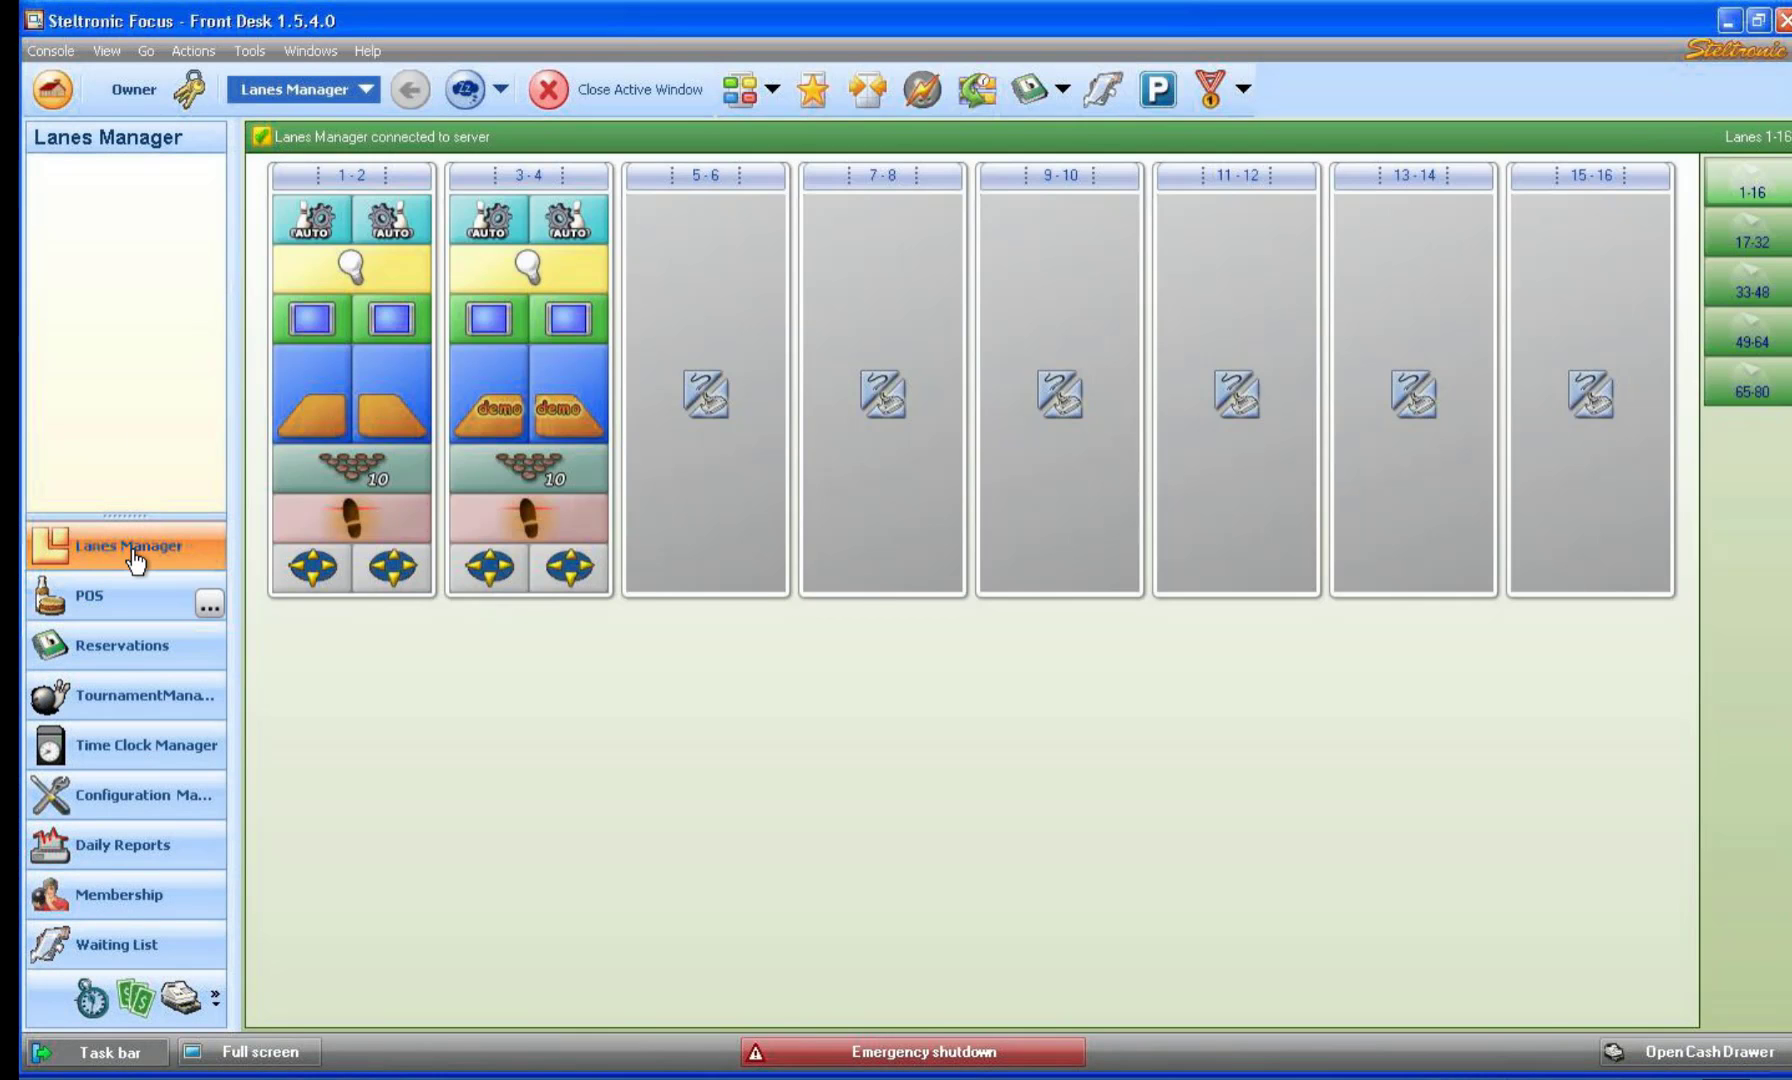
pyautogui.click(500, 92)
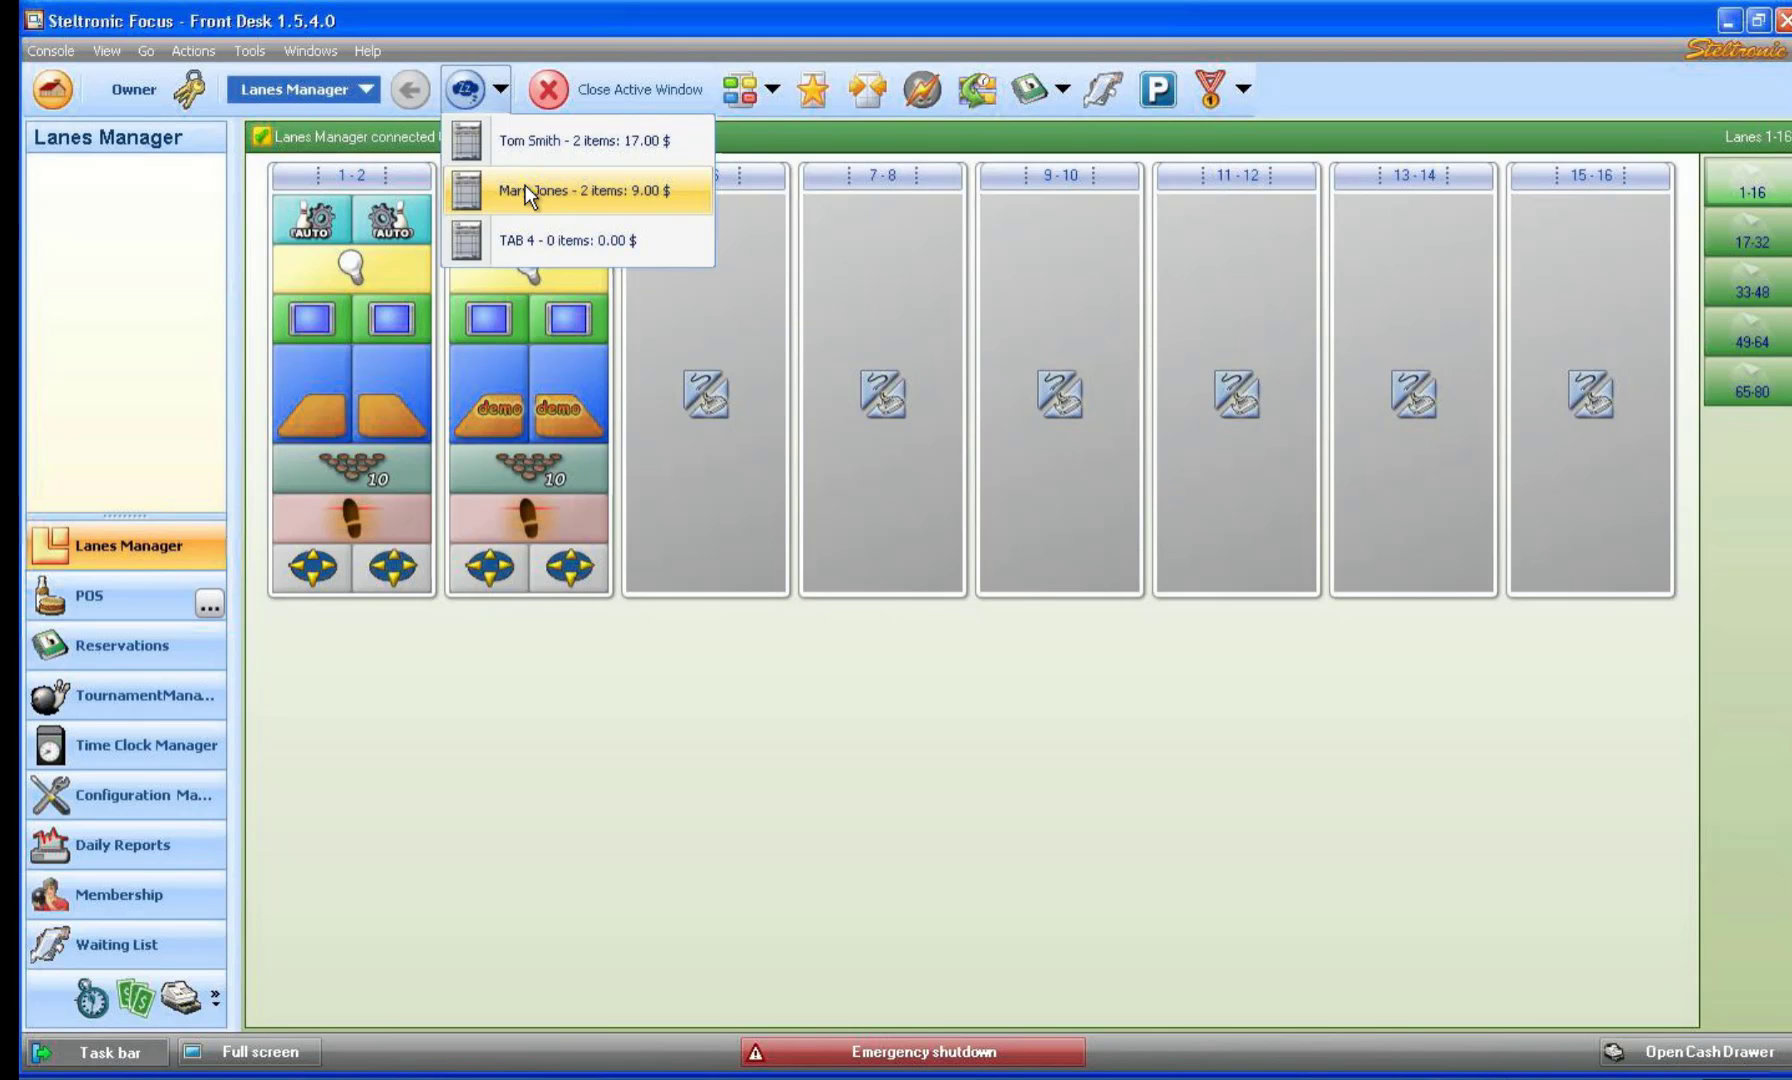
pyautogui.click(115, 607)
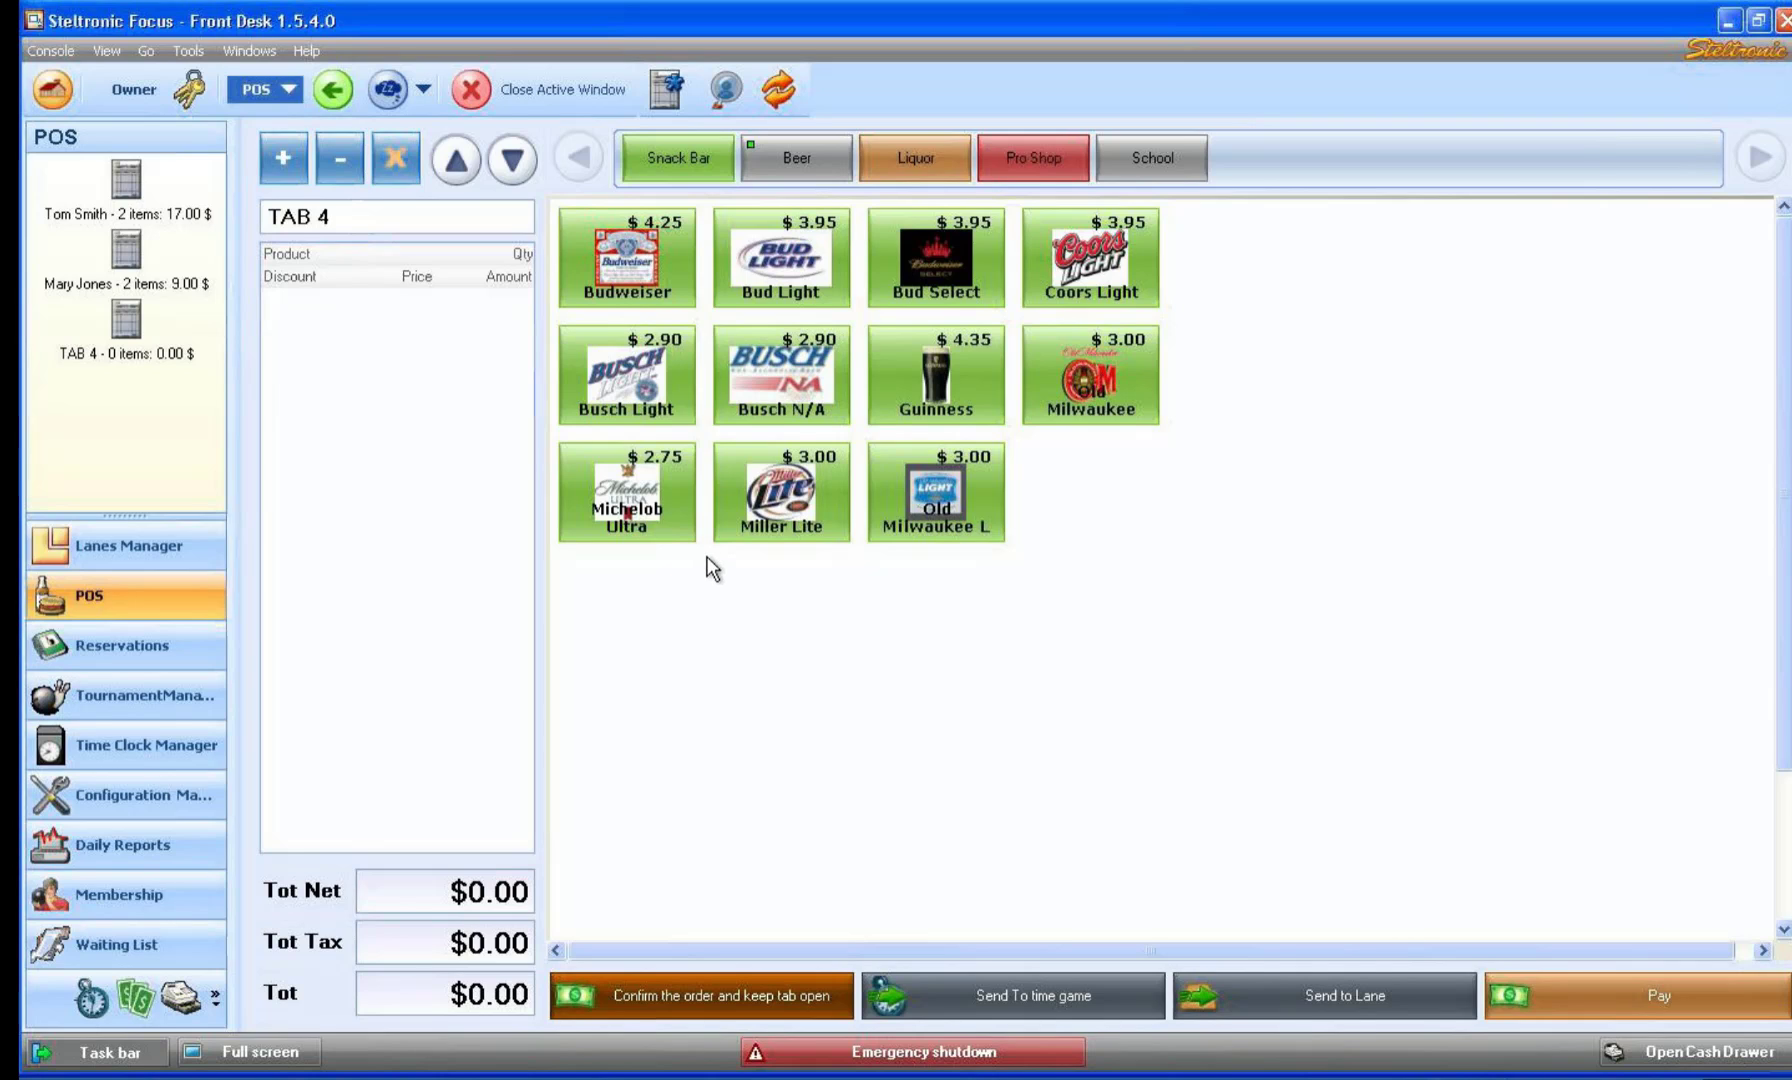
# Reopen the first customer's tab, add one Jagermiester from the Liquor category, and confirm the order with the tab kept open.
pyautogui.click(126, 185)
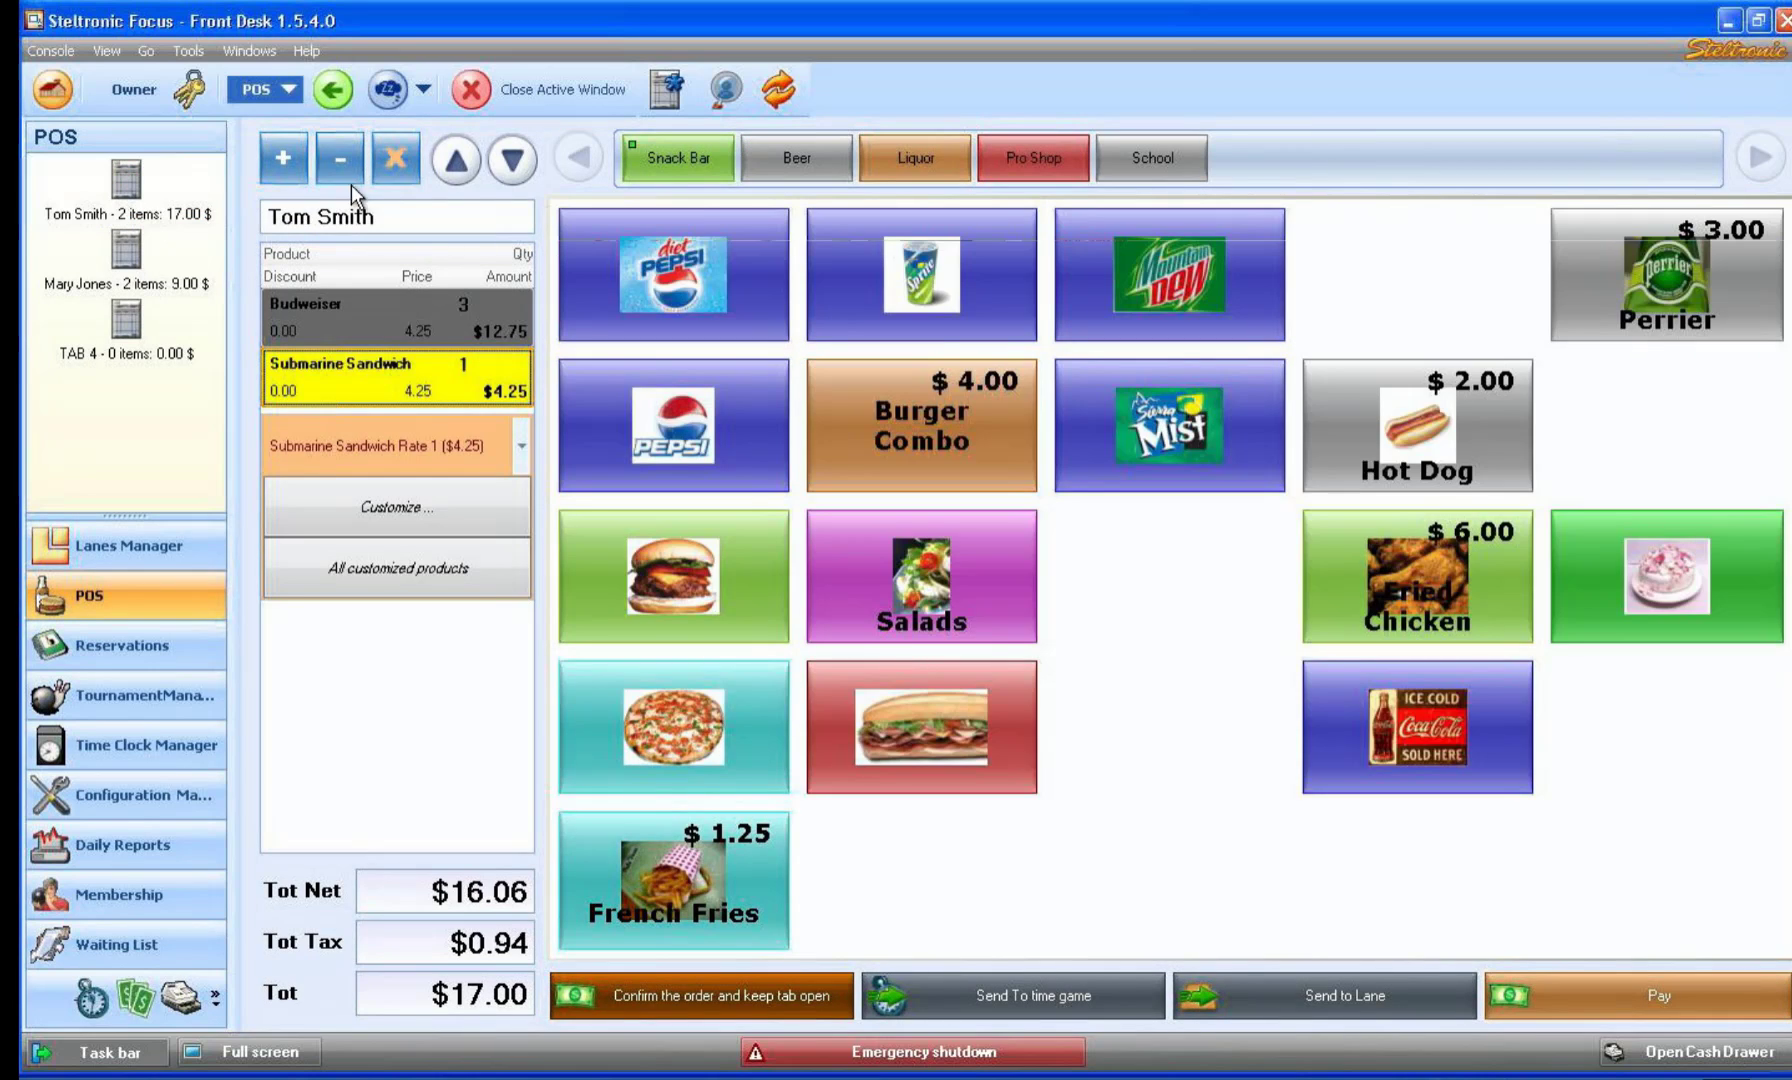
pyautogui.click(869, 161)
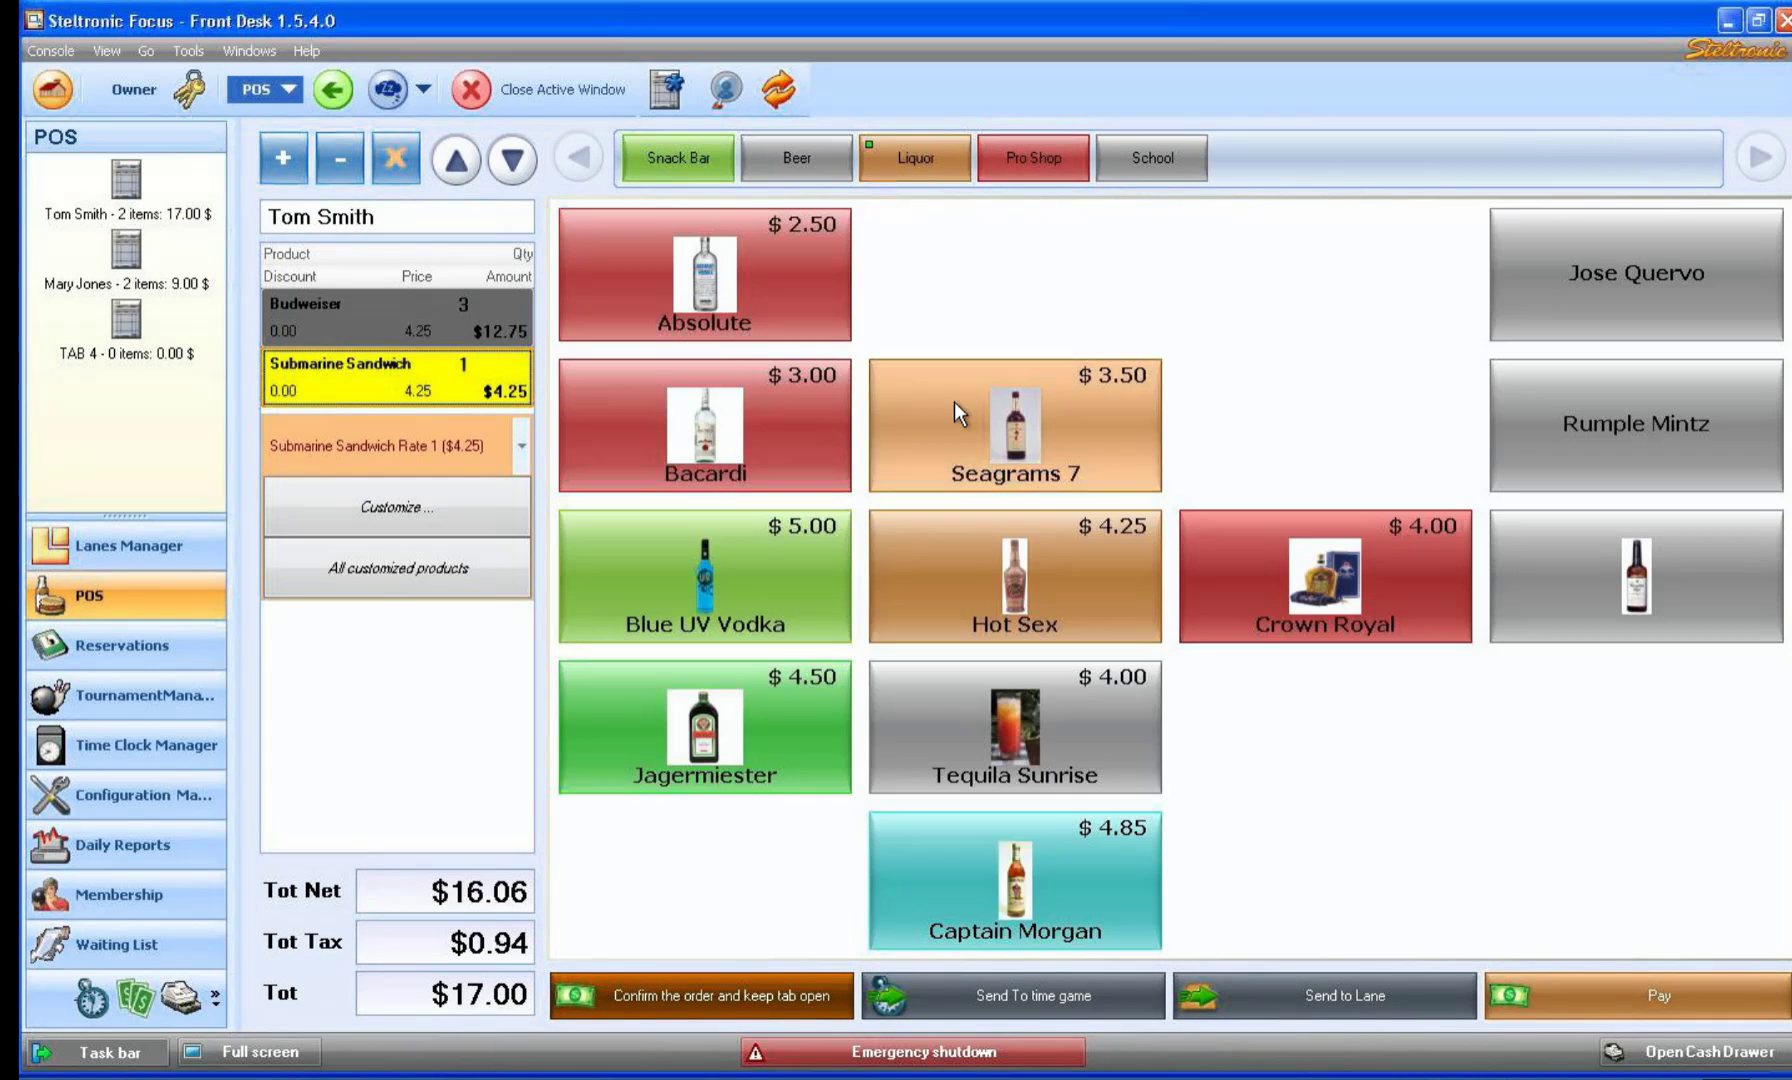
pyautogui.click(657, 734)
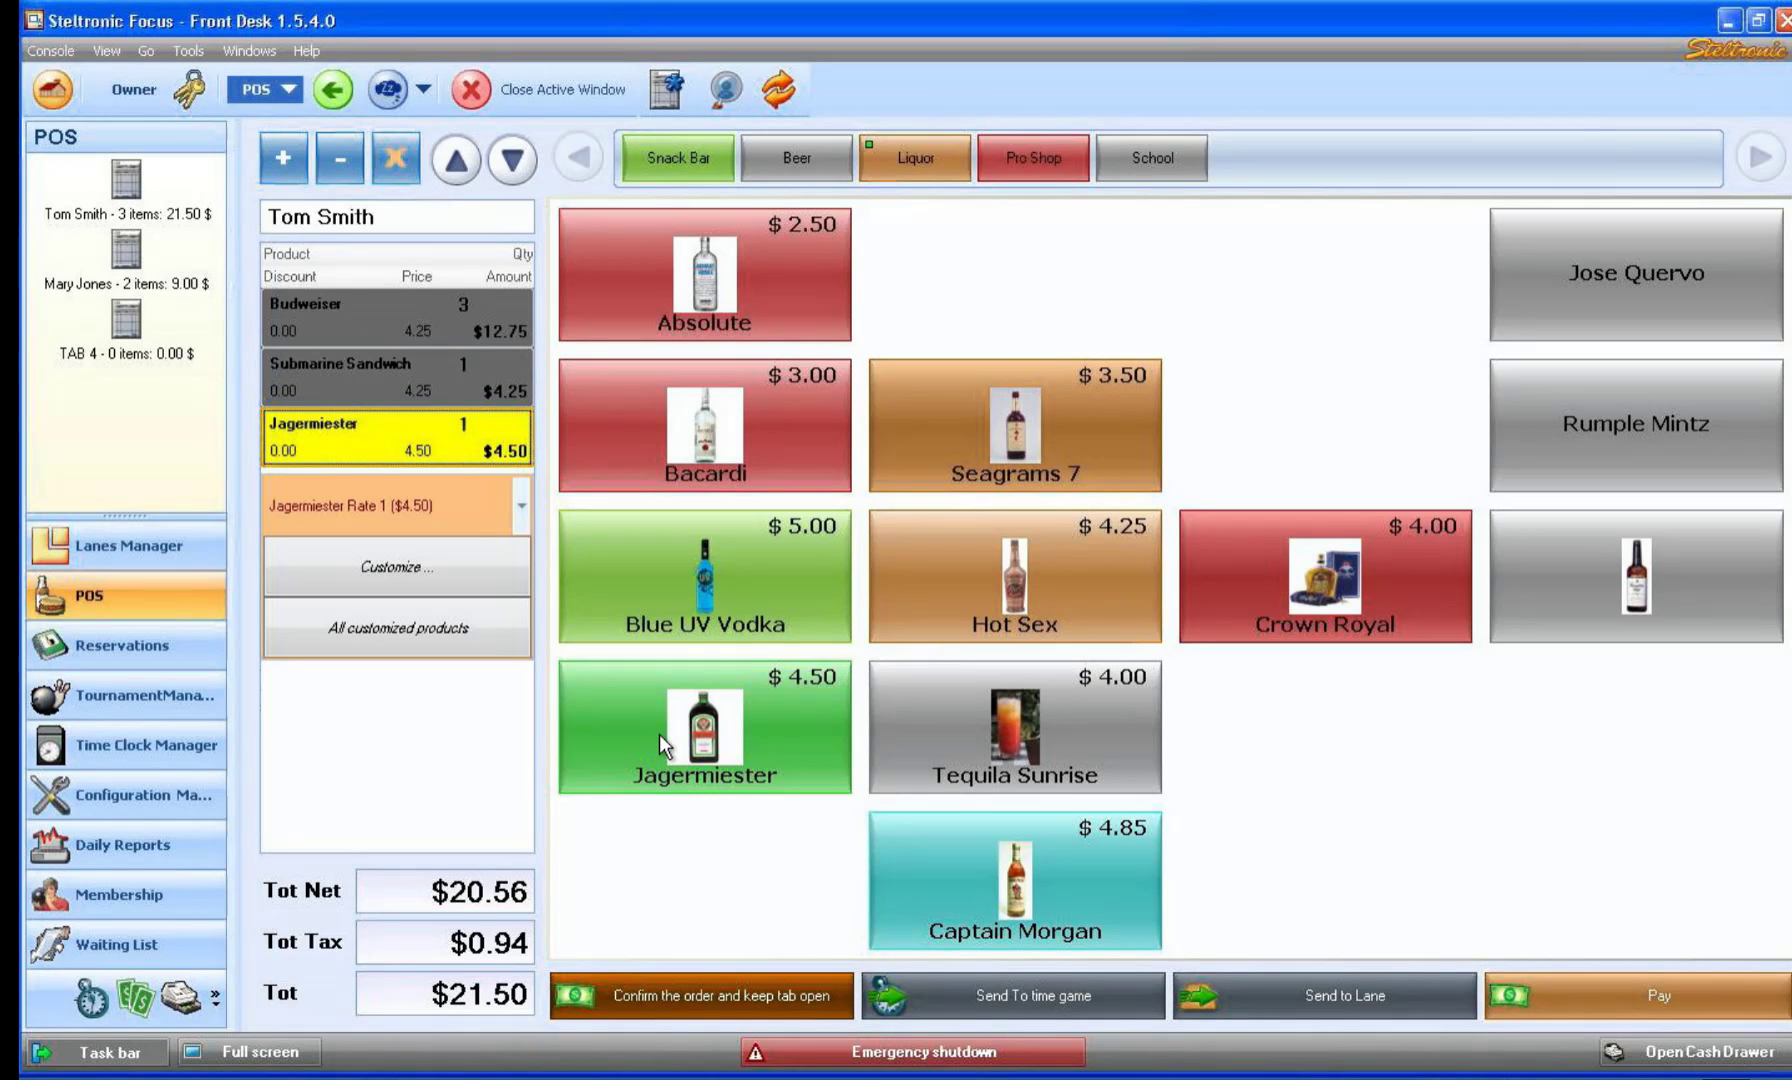
pyautogui.click(694, 993)
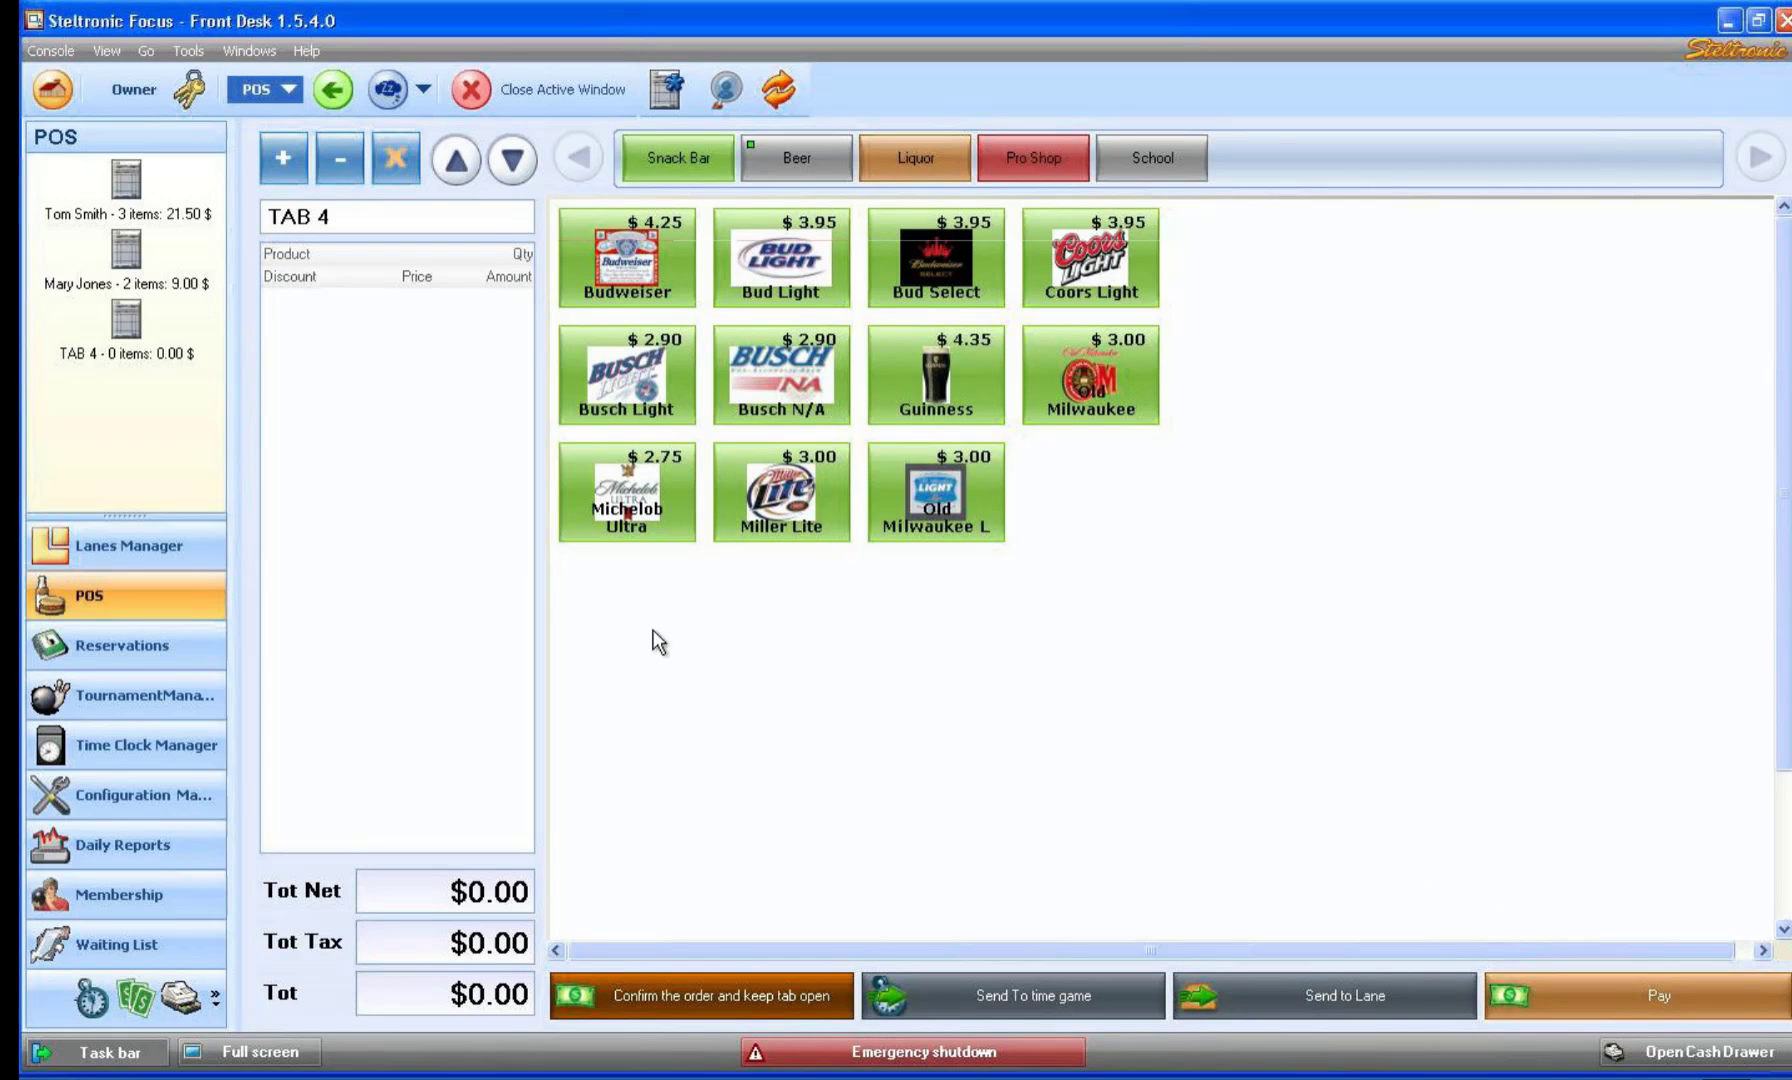
# Open the payment for the second customer's tab with the Miller Lites and issue a Pre-Bill.
pyautogui.click(140, 262)
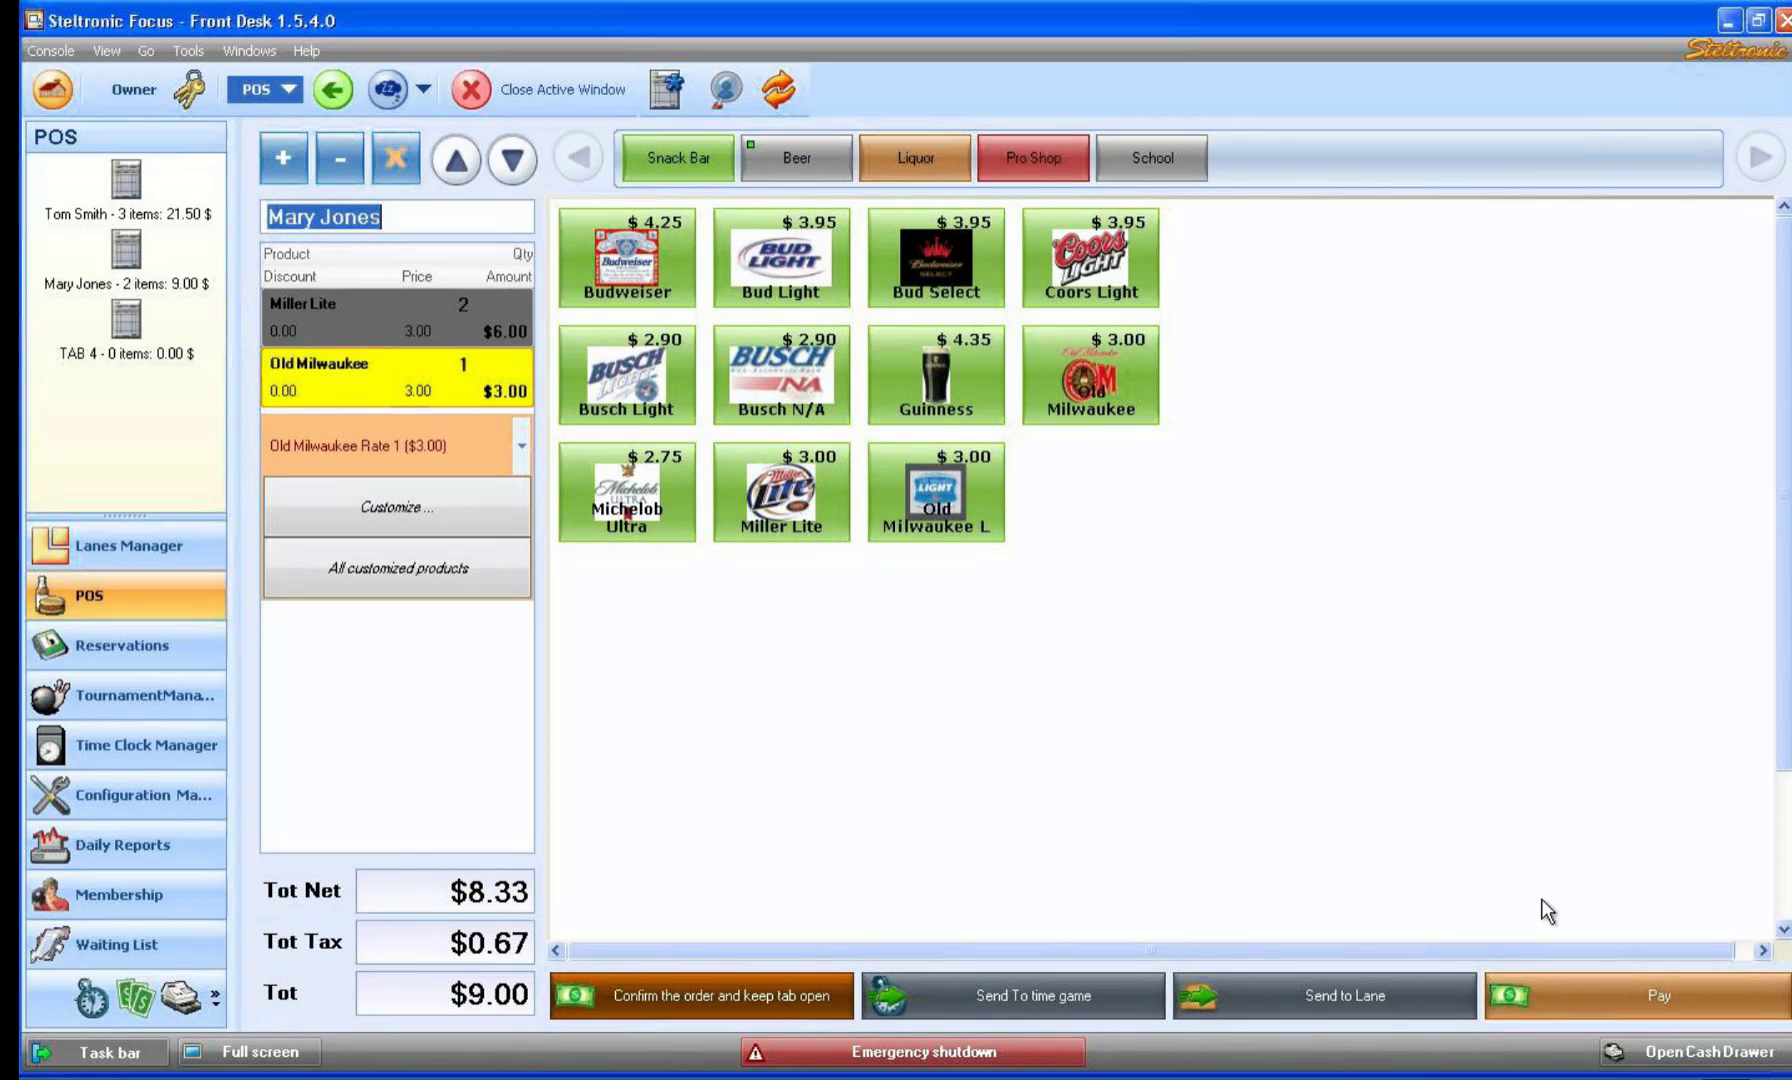
pyautogui.click(1595, 981)
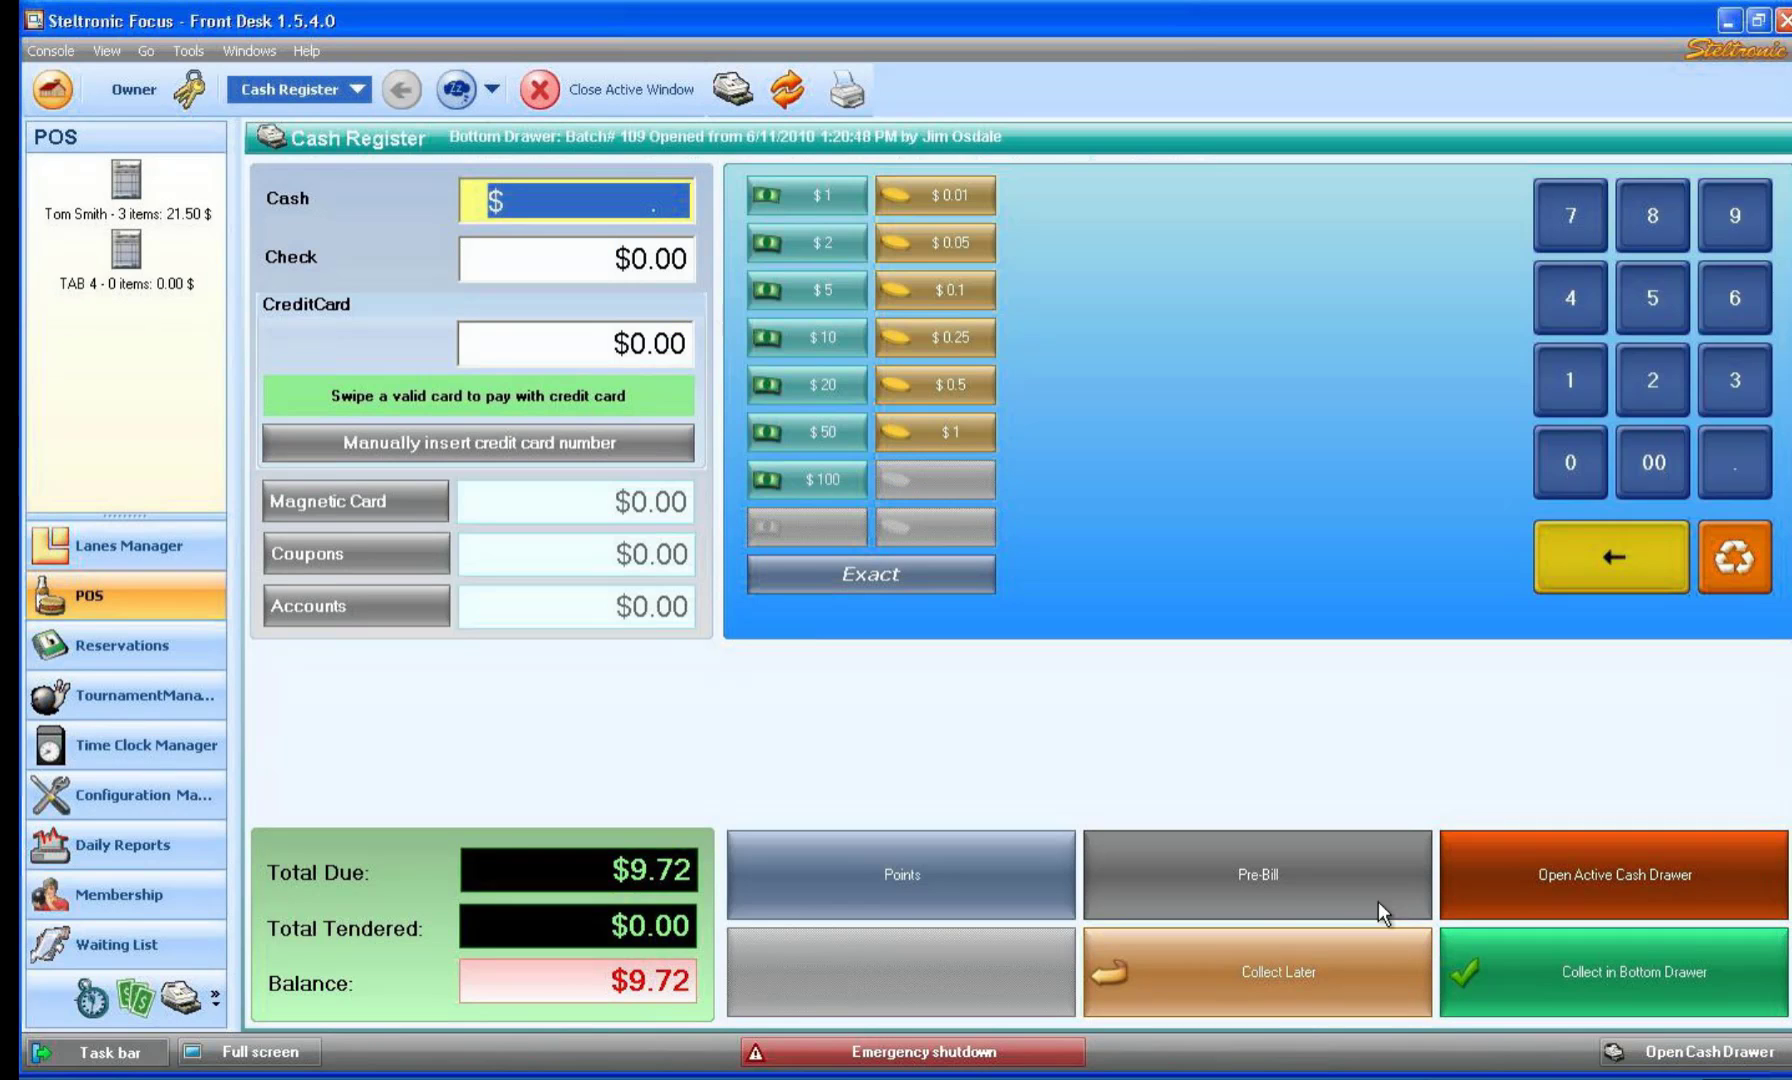
pyautogui.click(1261, 883)
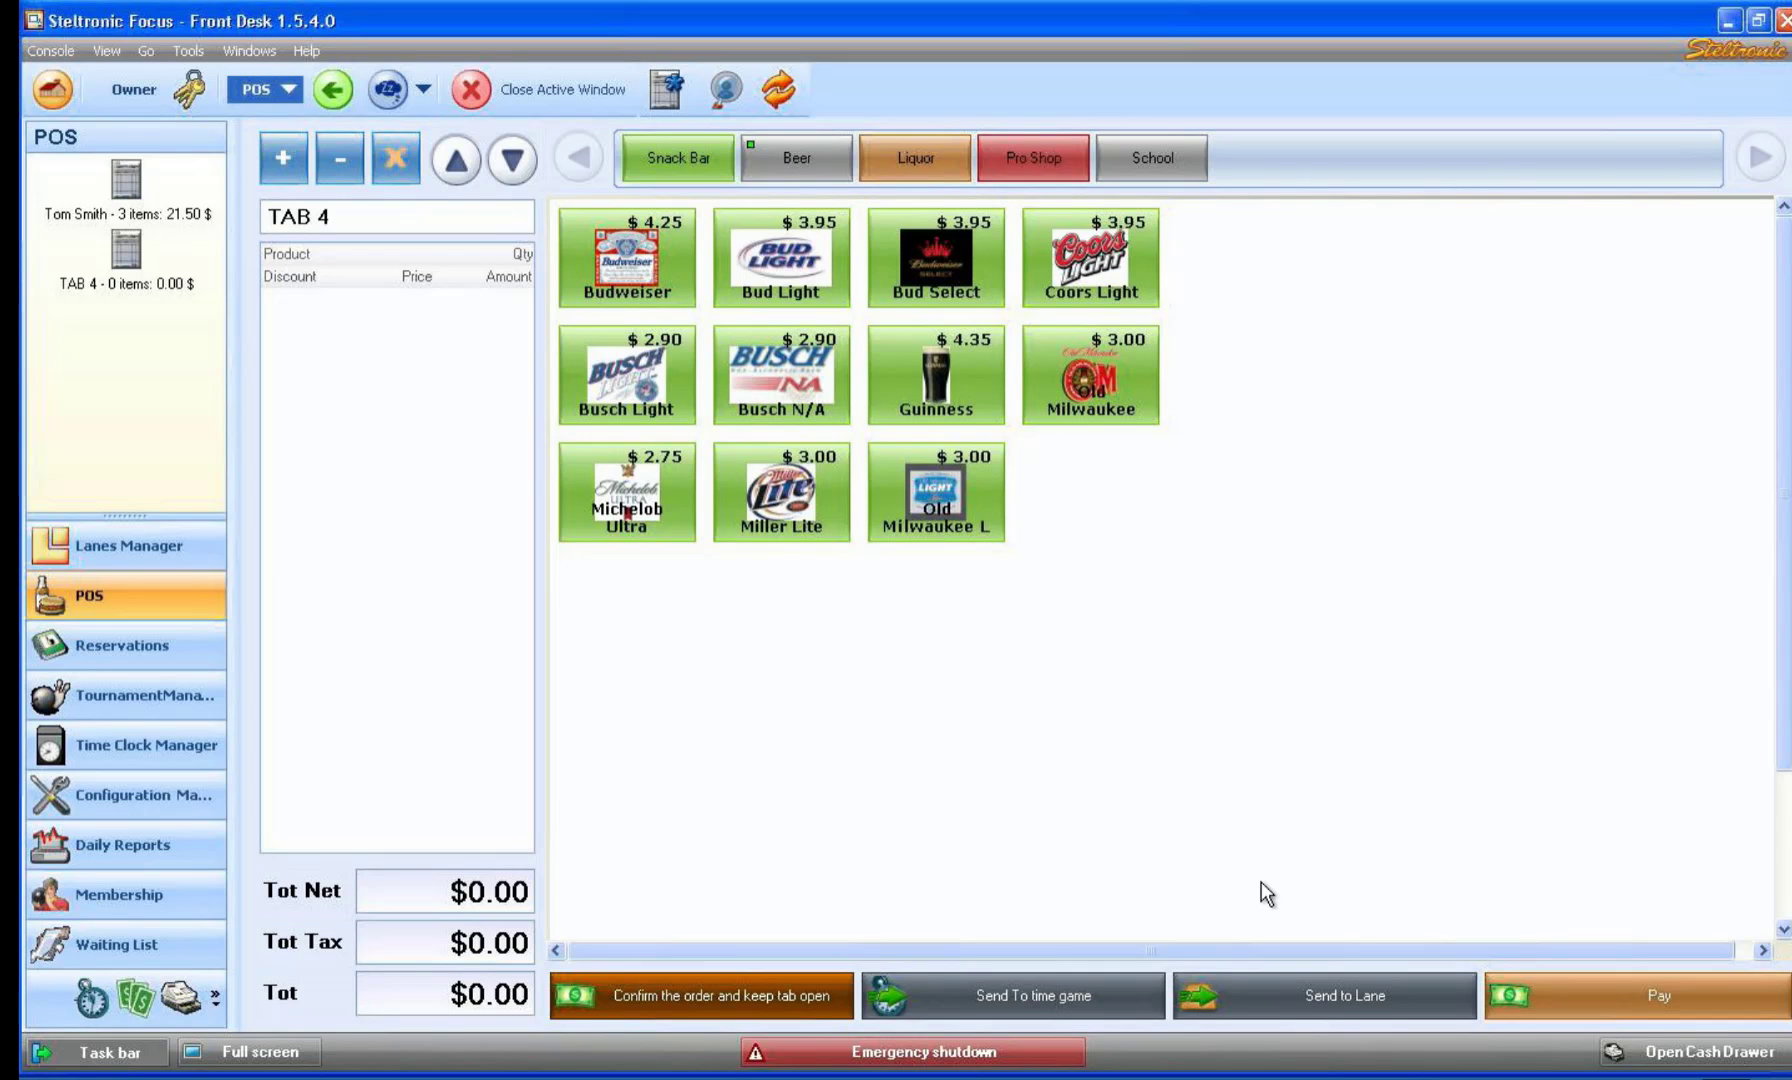
# Collect the outstanding pre-bill from the Cash Register with $20.00 cash into the Bottom Drawer and print the receipt.
pyautogui.click(183, 1010)
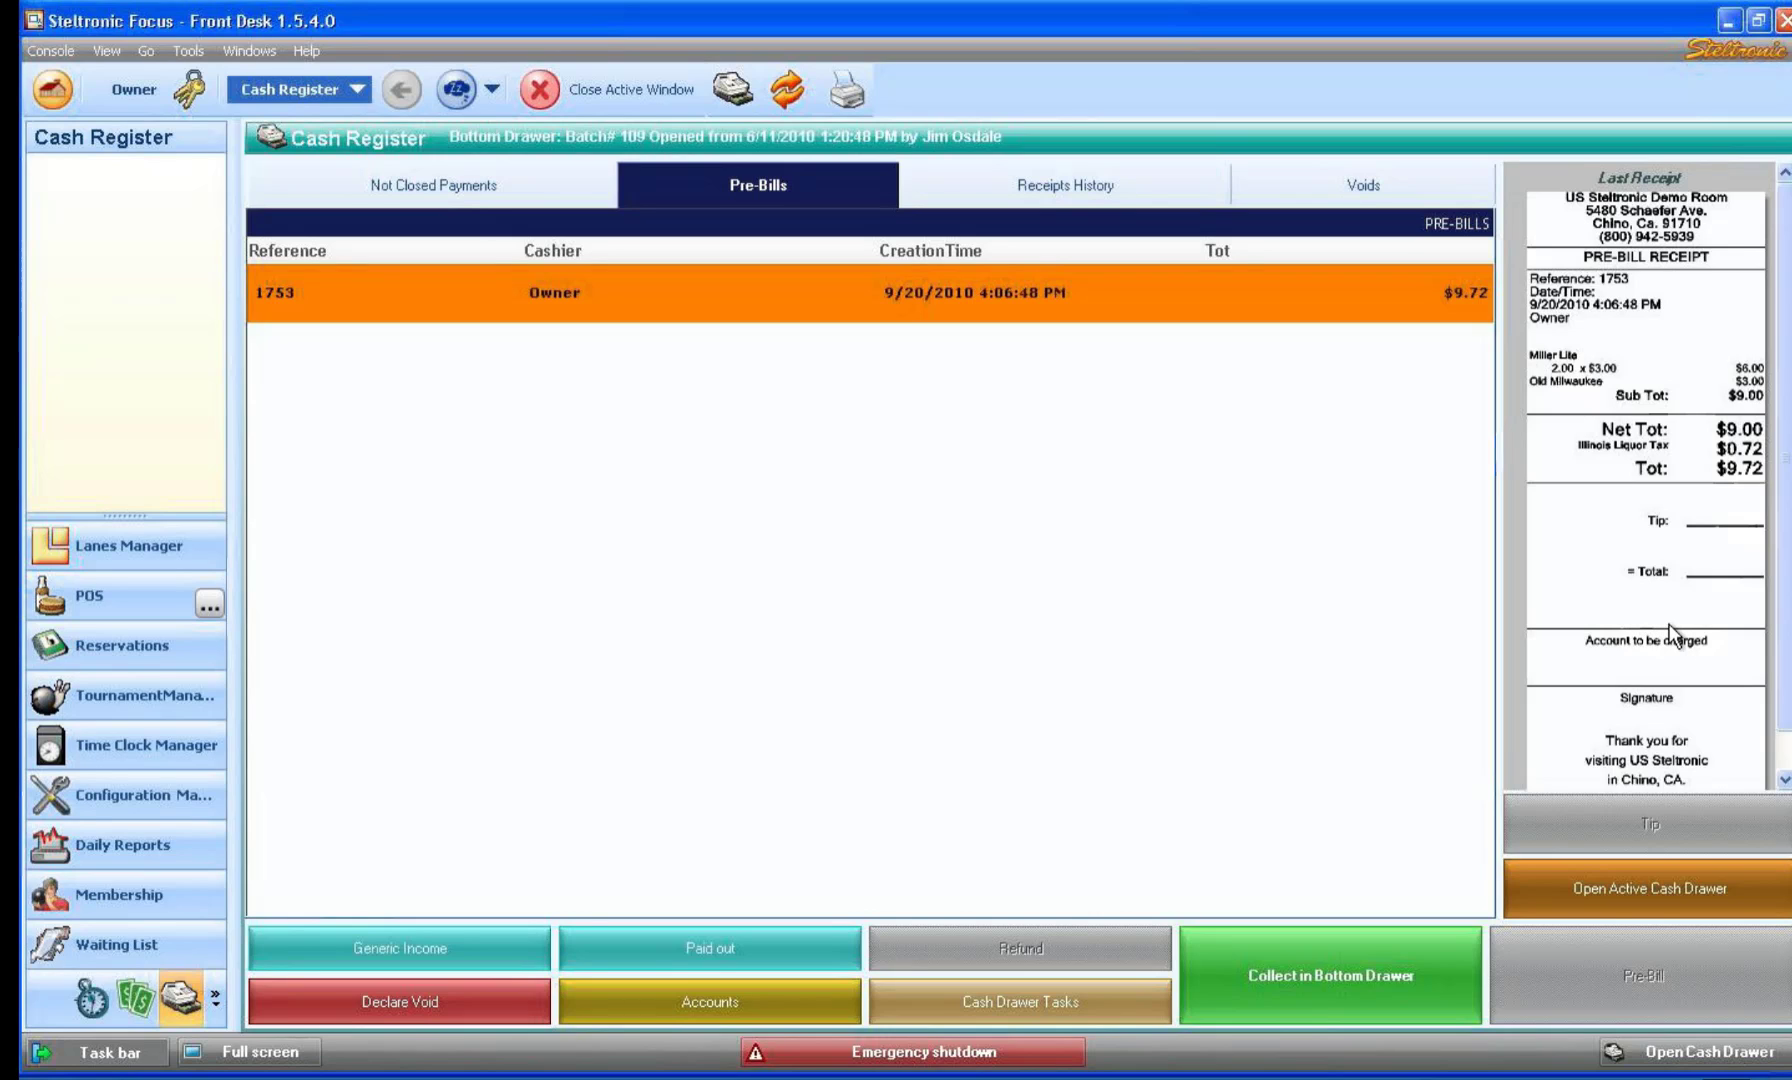
pyautogui.click(1257, 993)
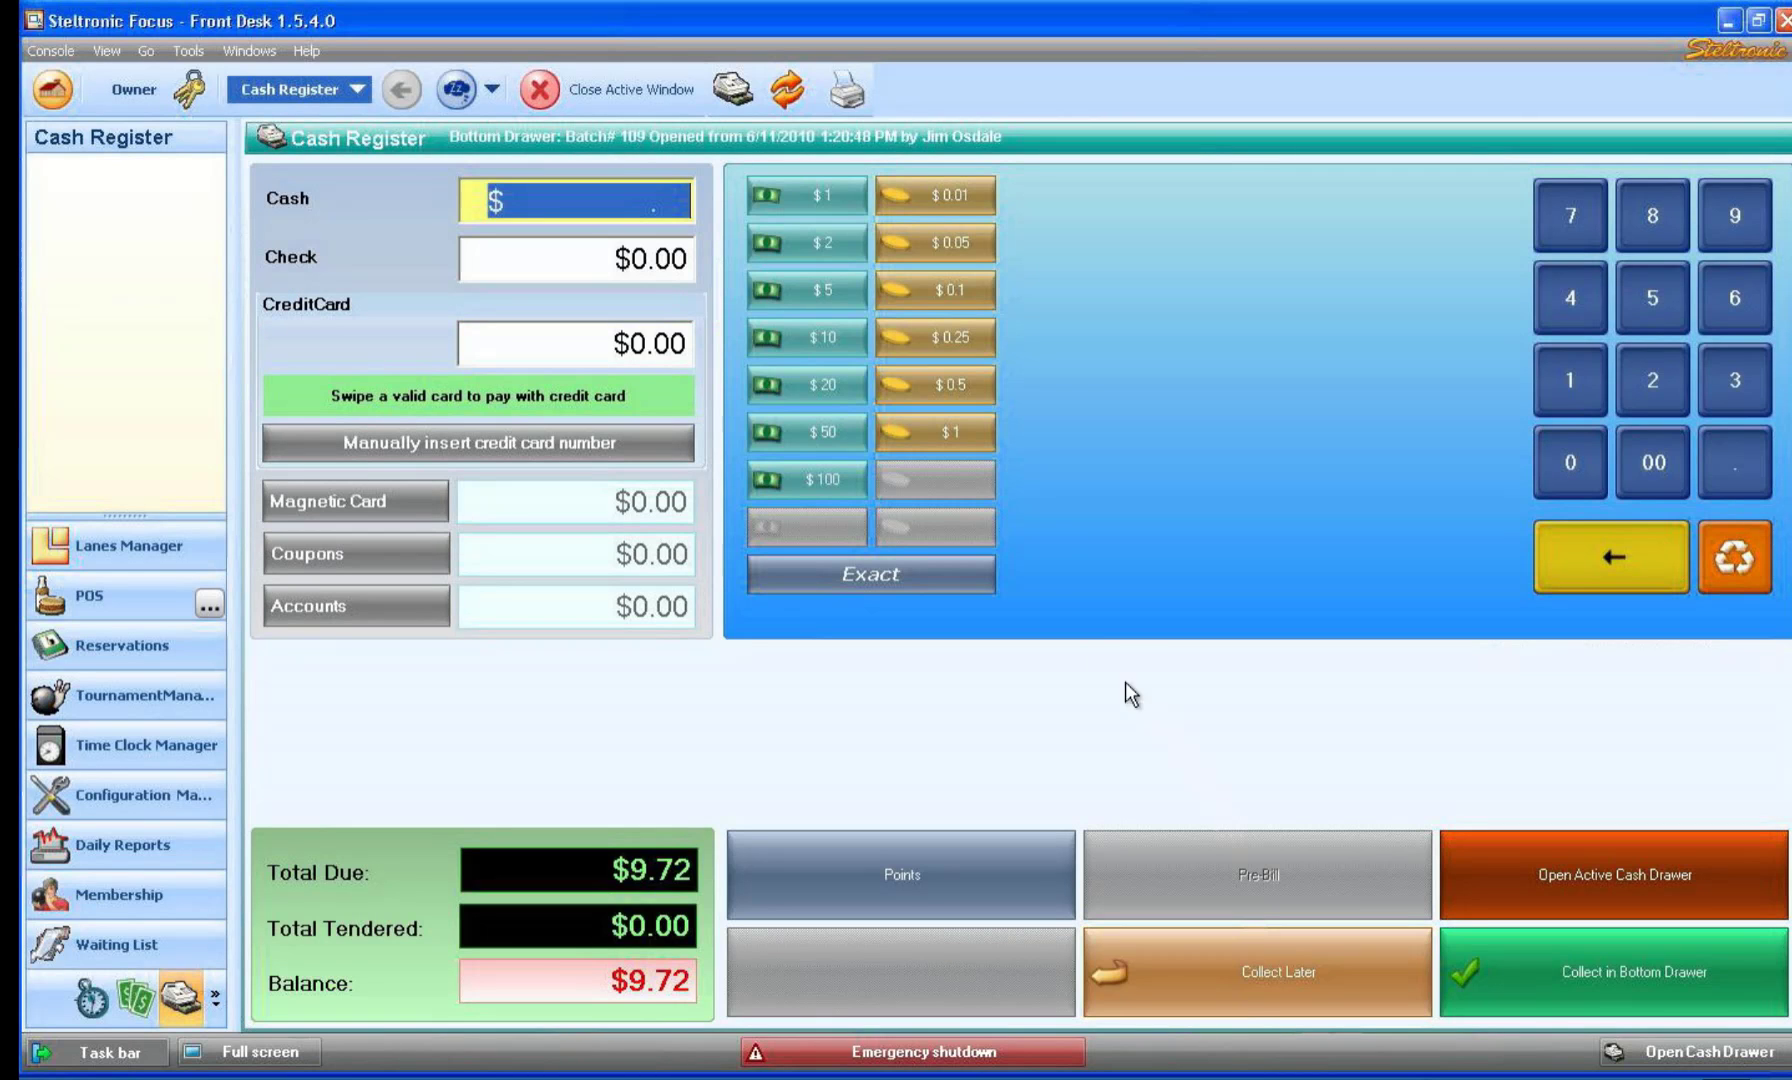
pyautogui.click(811, 387)
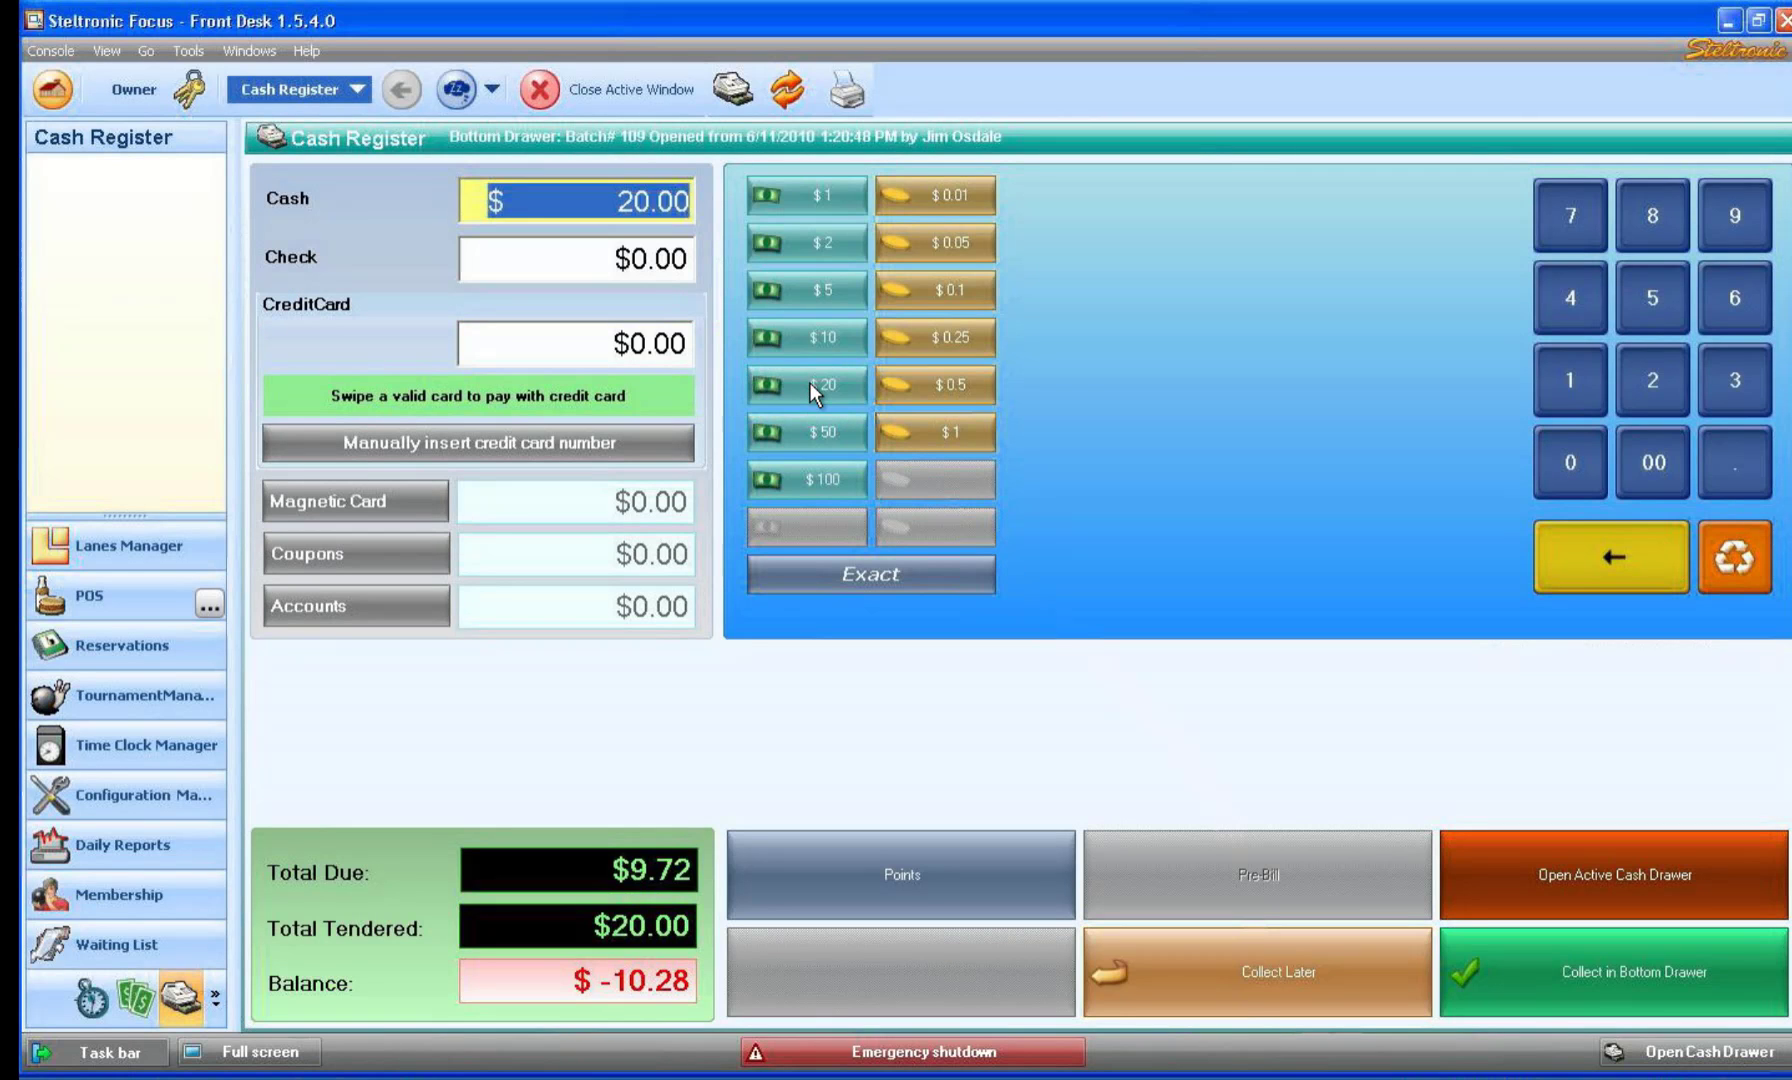
pyautogui.click(1604, 988)
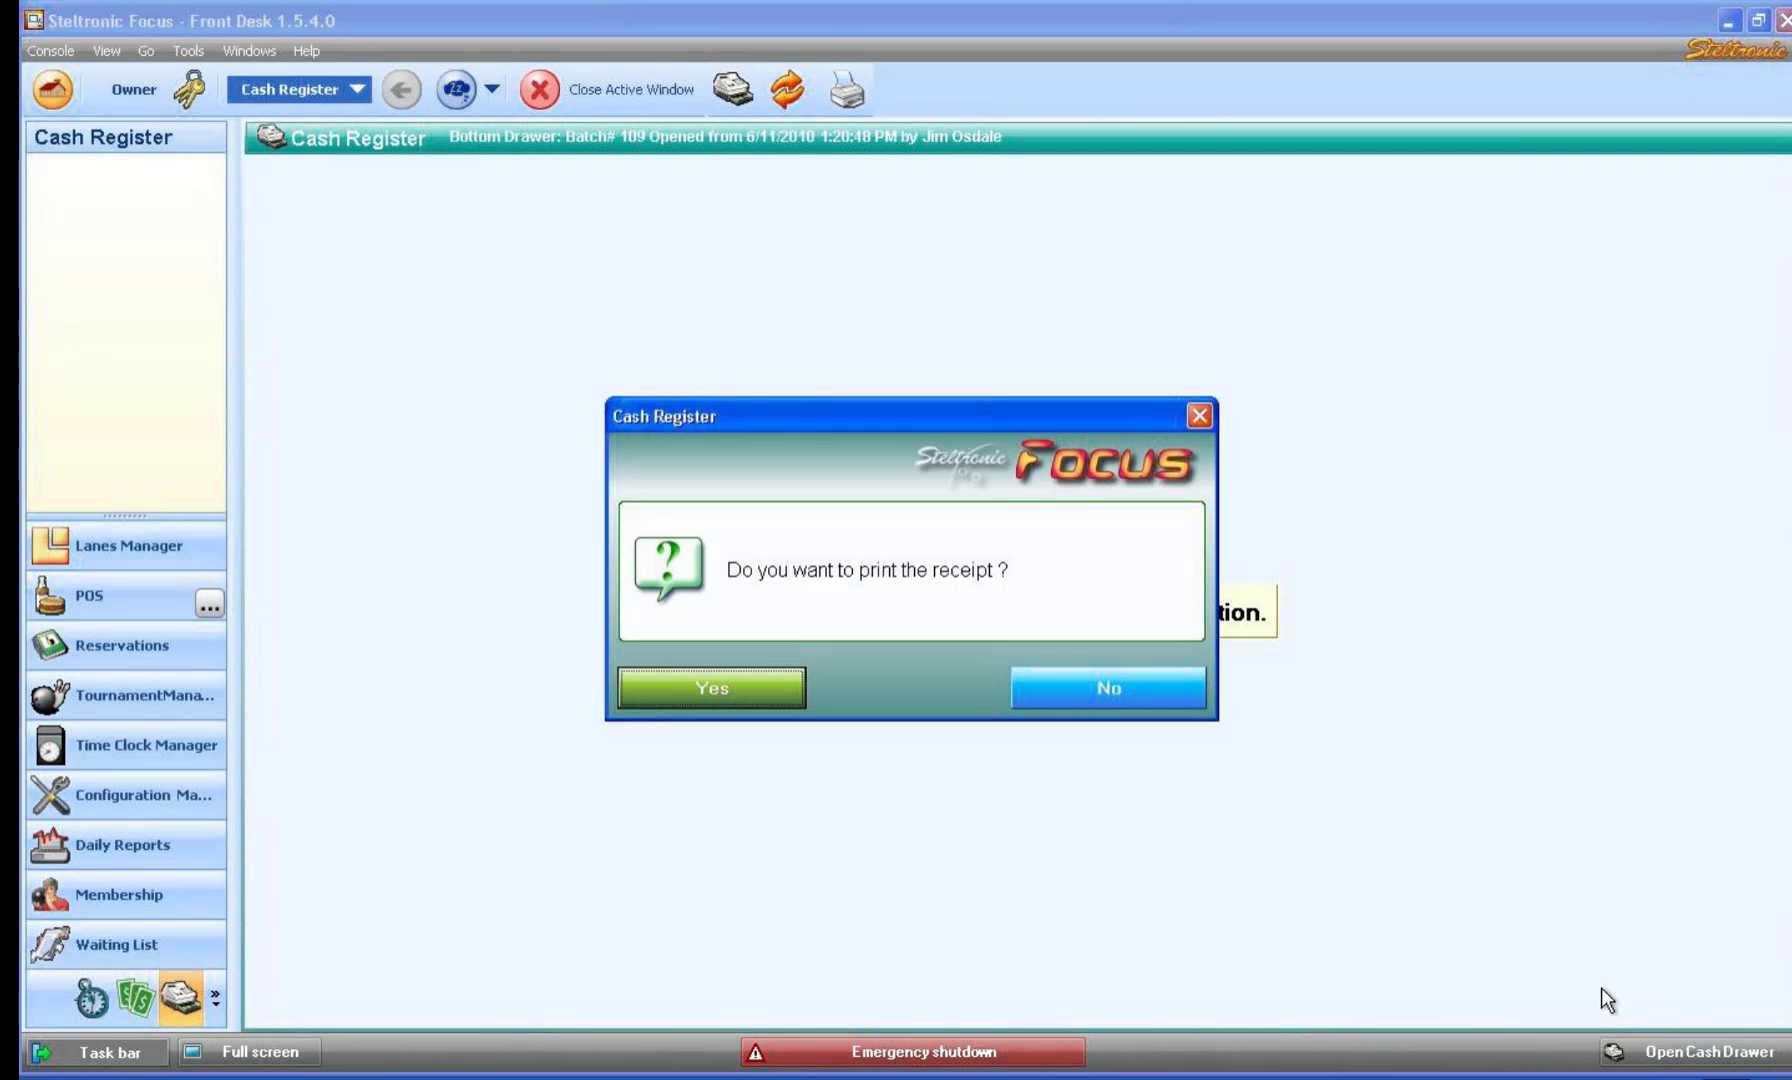
pyautogui.click(742, 686)
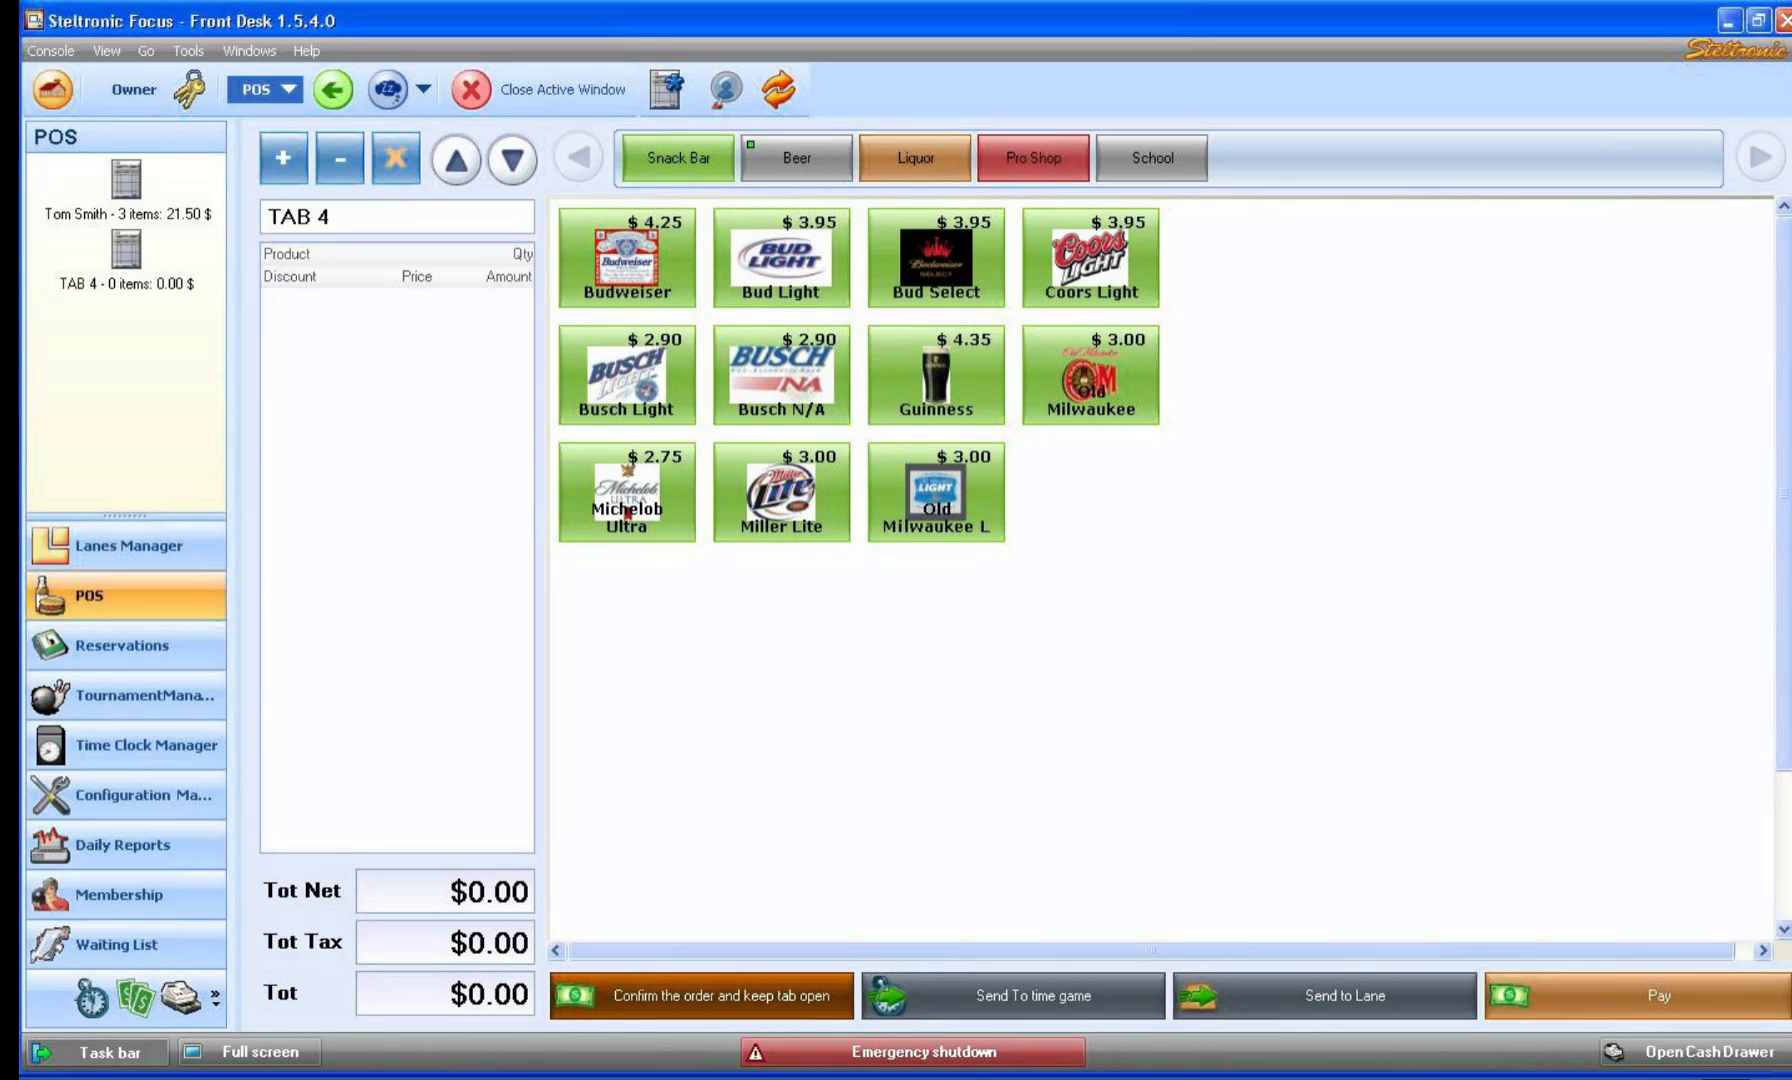
# Pay the first customer's tab with $40.00 cash, collecting it in the Bottom Drawer without printing a receipt.
pyautogui.click(138, 200)
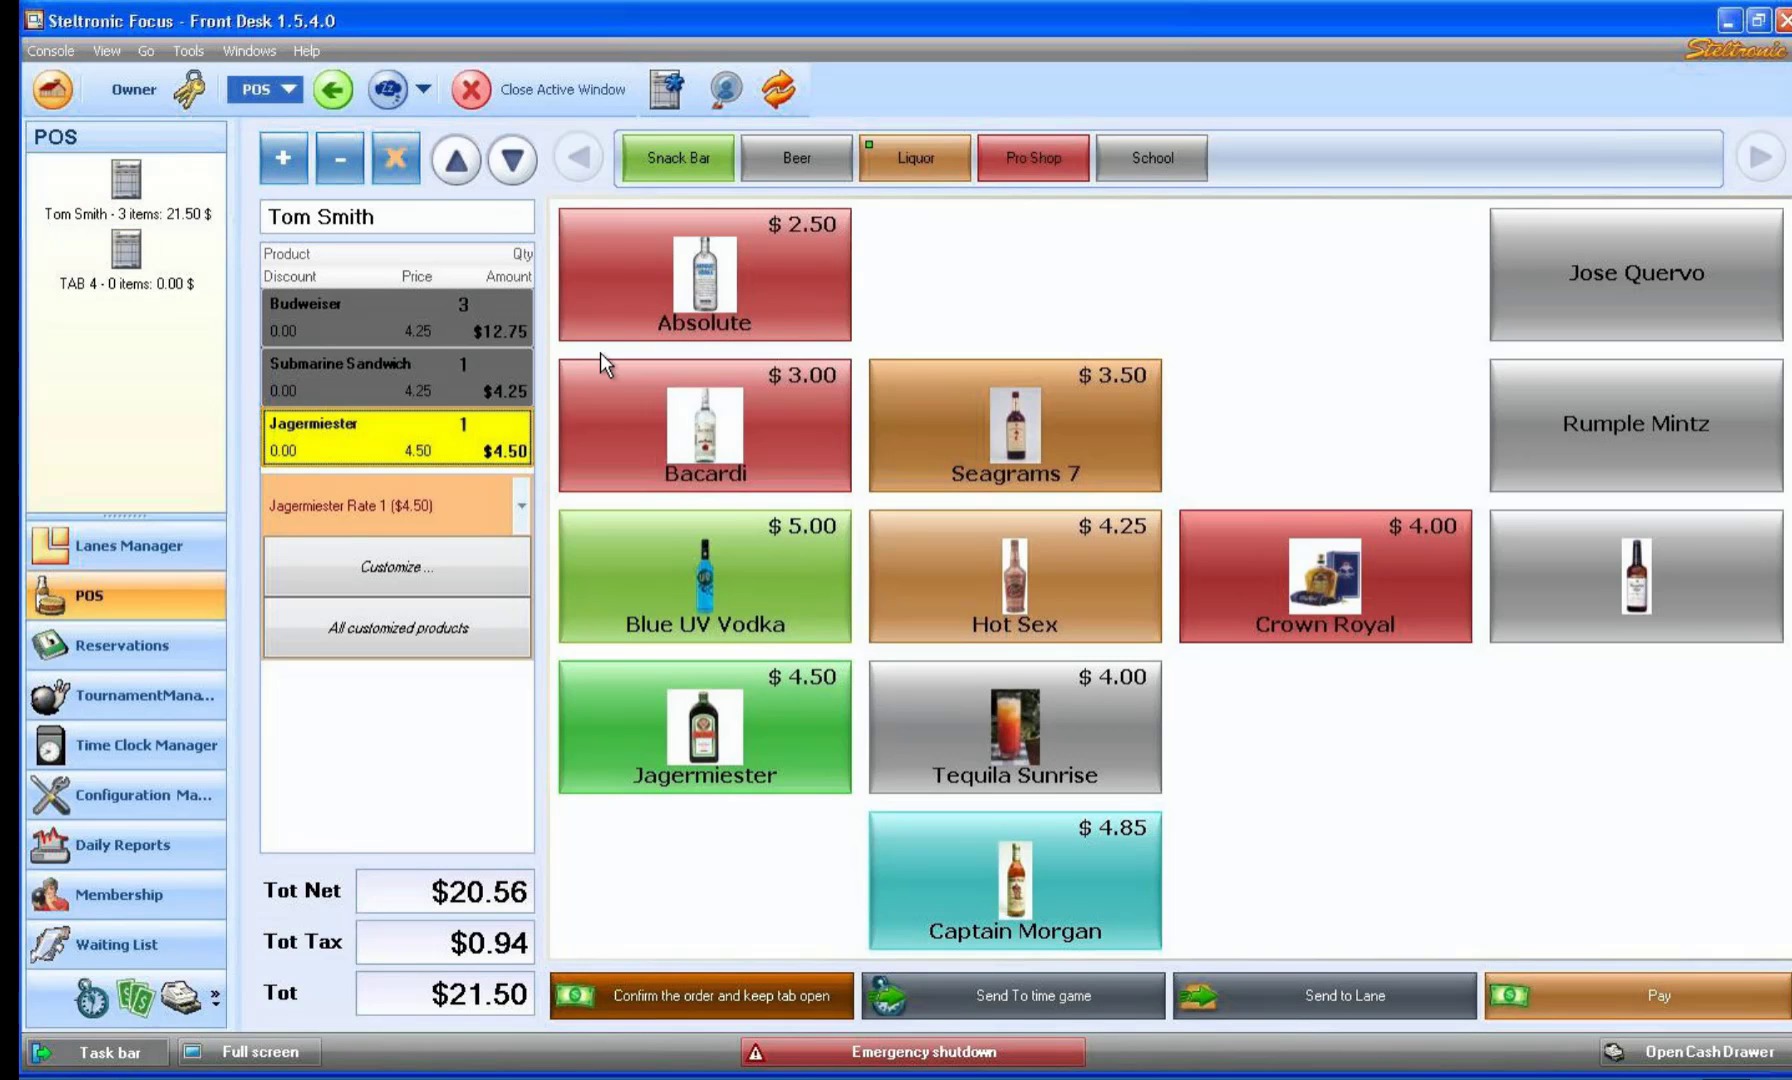
pyautogui.click(1613, 1016)
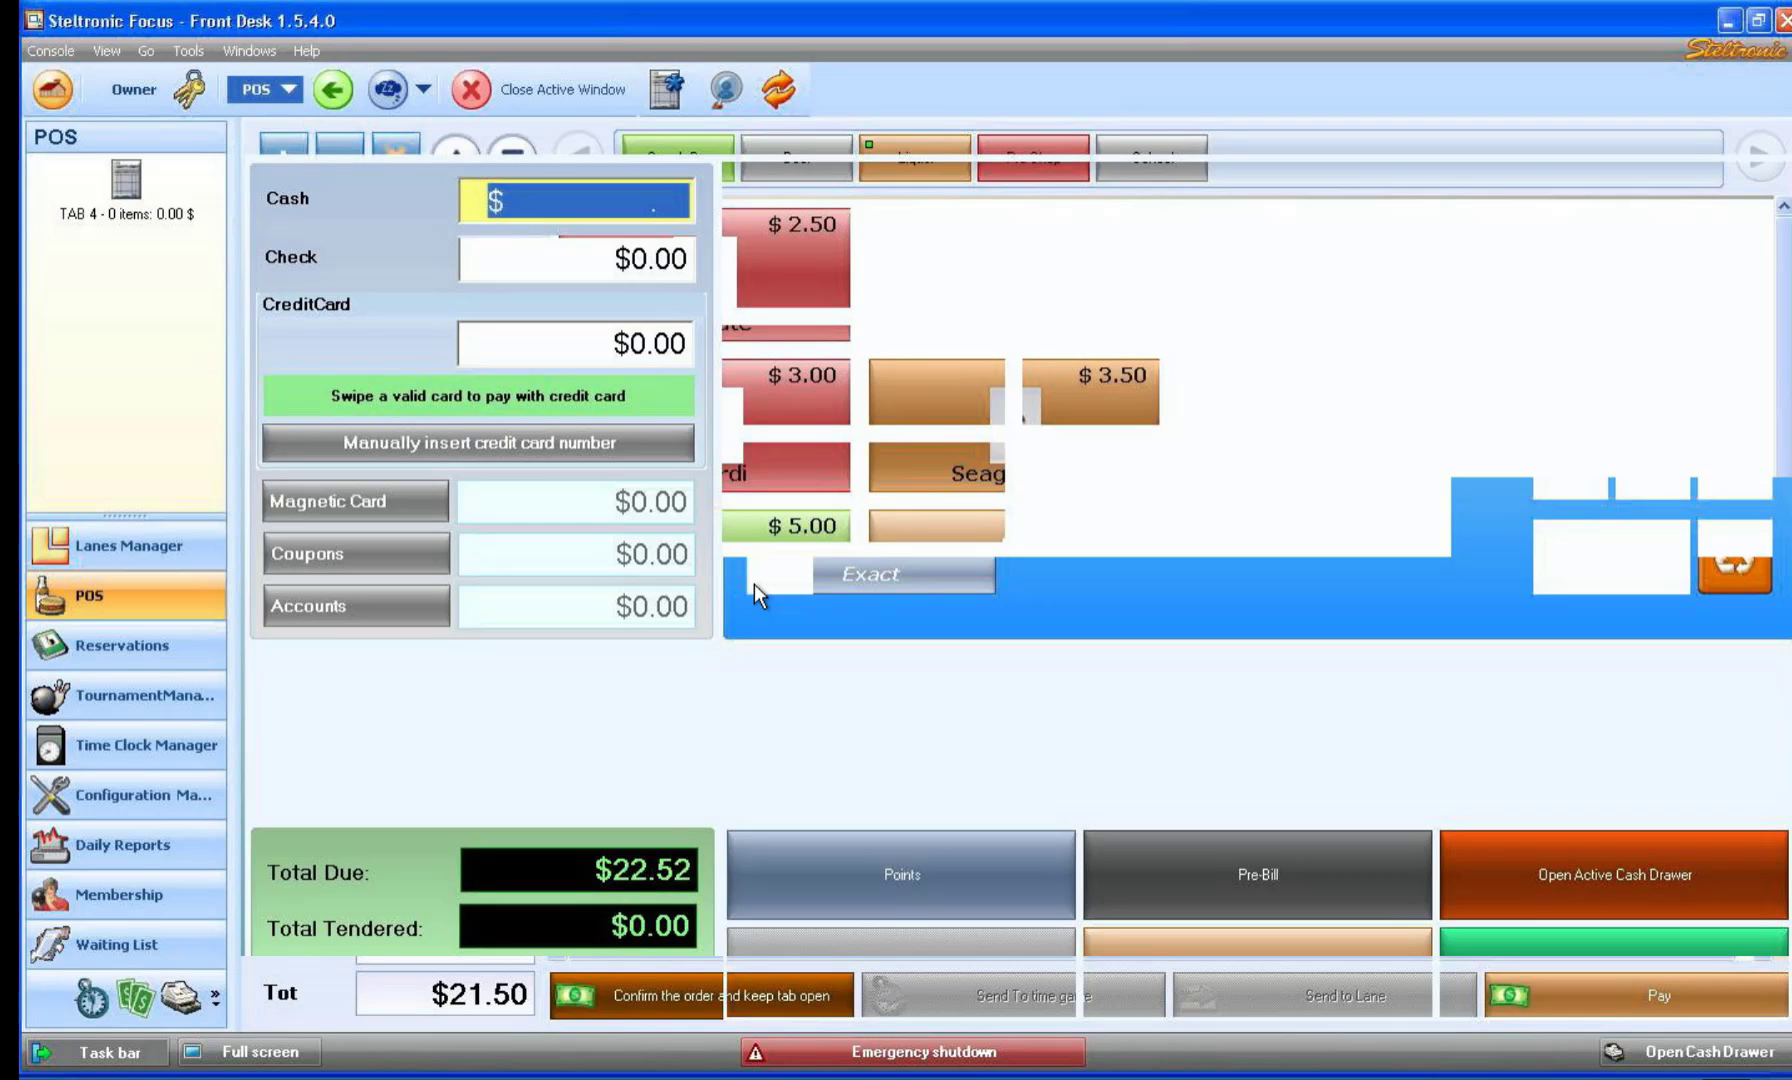
pyautogui.write('40.00')
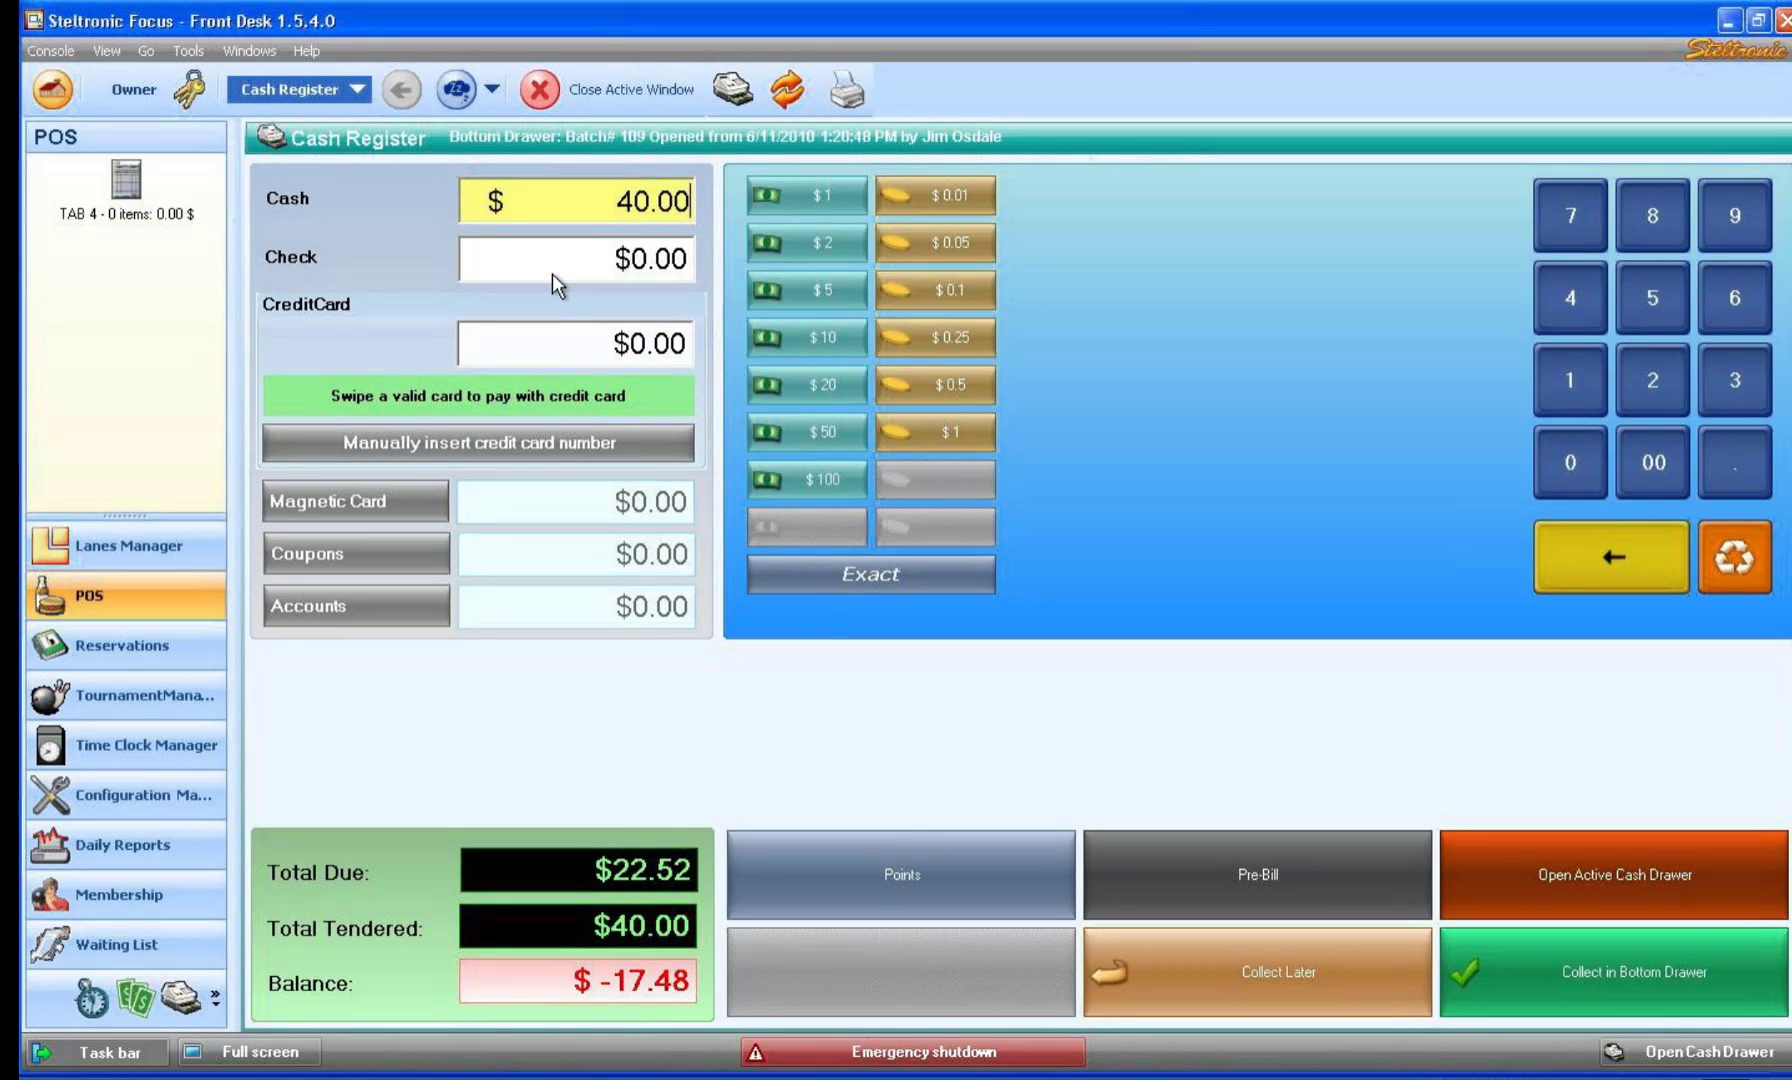
pyautogui.click(1534, 973)
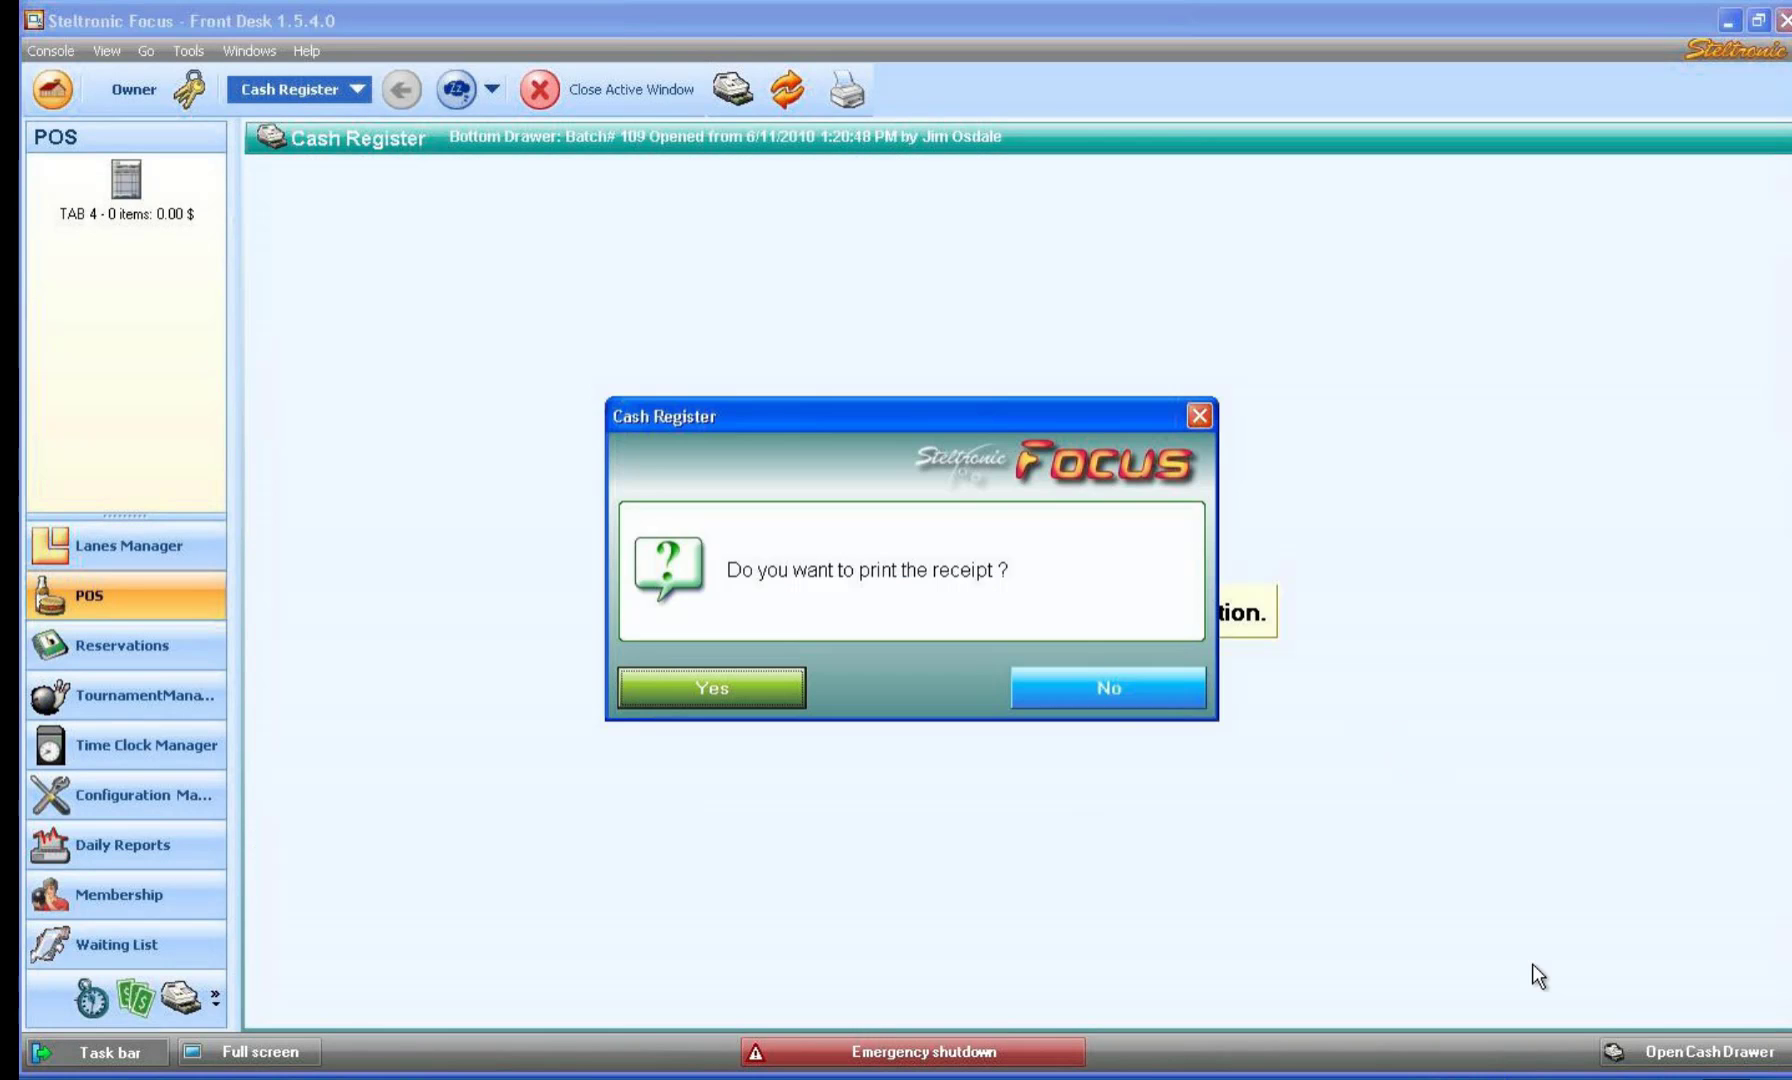
pyautogui.click(1084, 692)
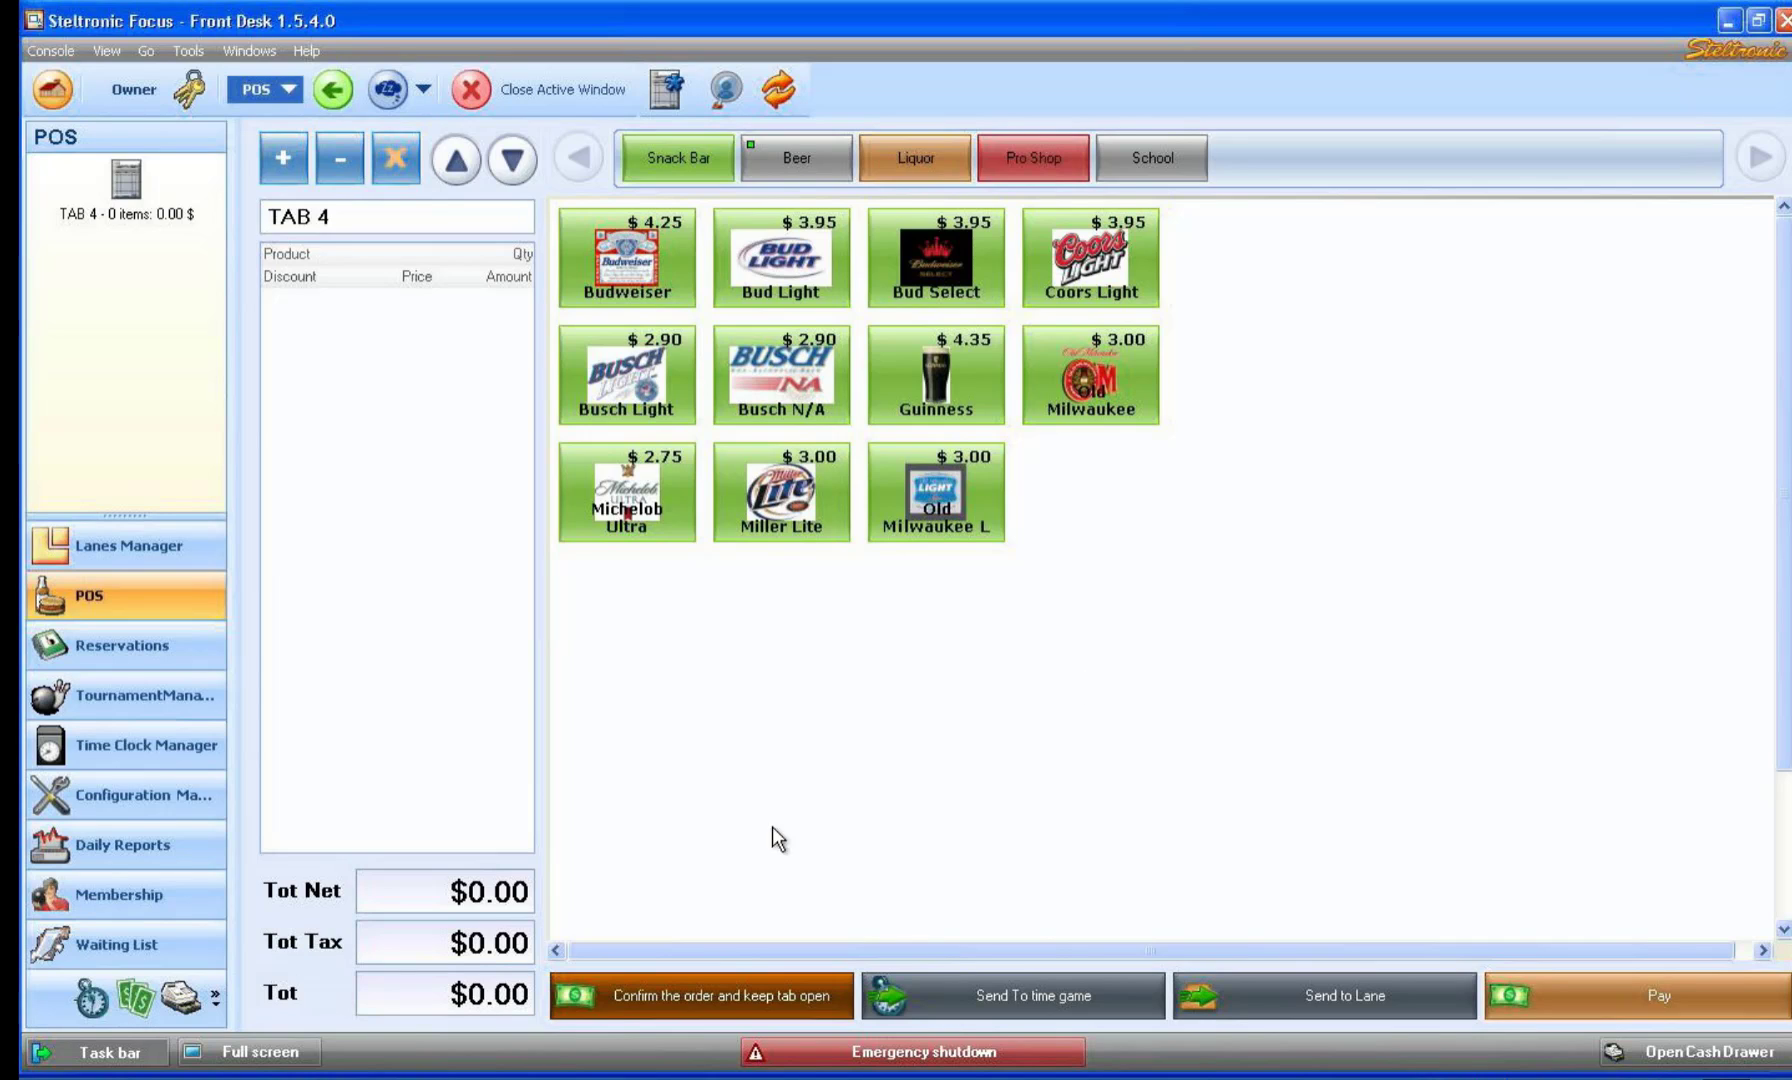
# Review the most recent sale receipt in the Cash Register's Receipts History.
pyautogui.click(181, 1003)
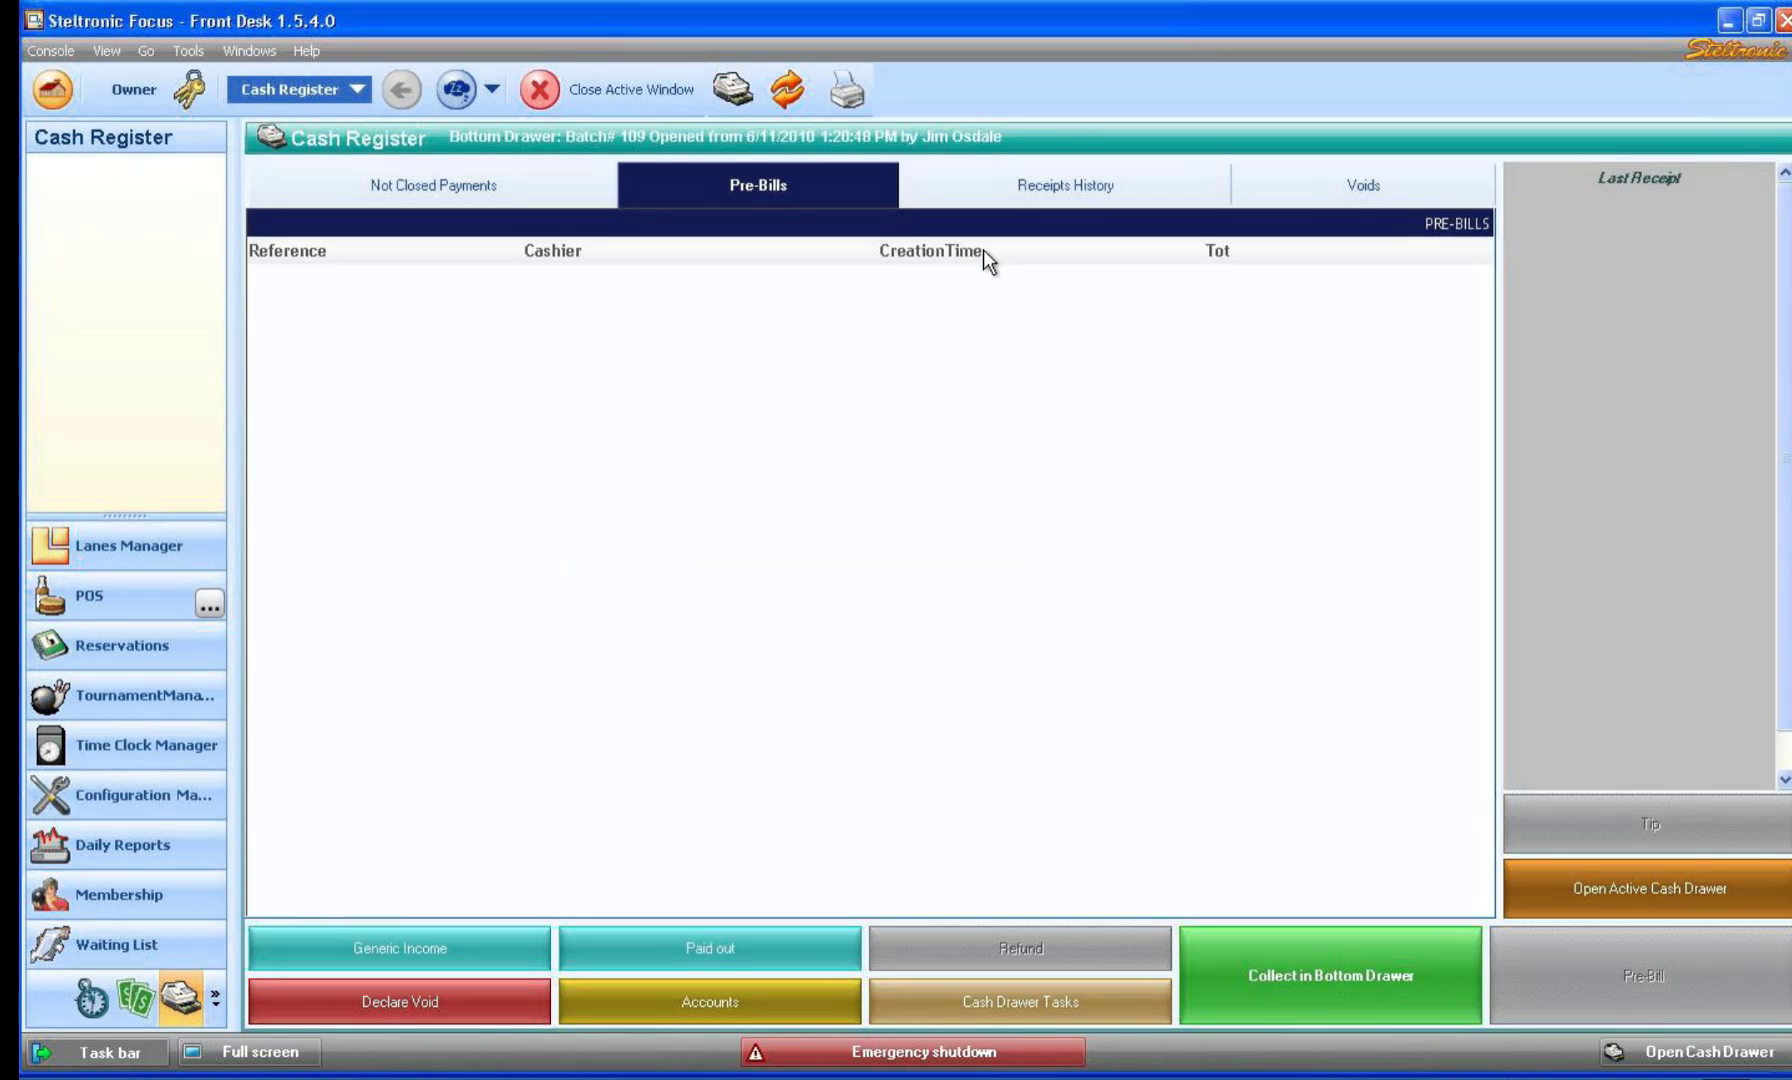
pyautogui.click(1001, 186)
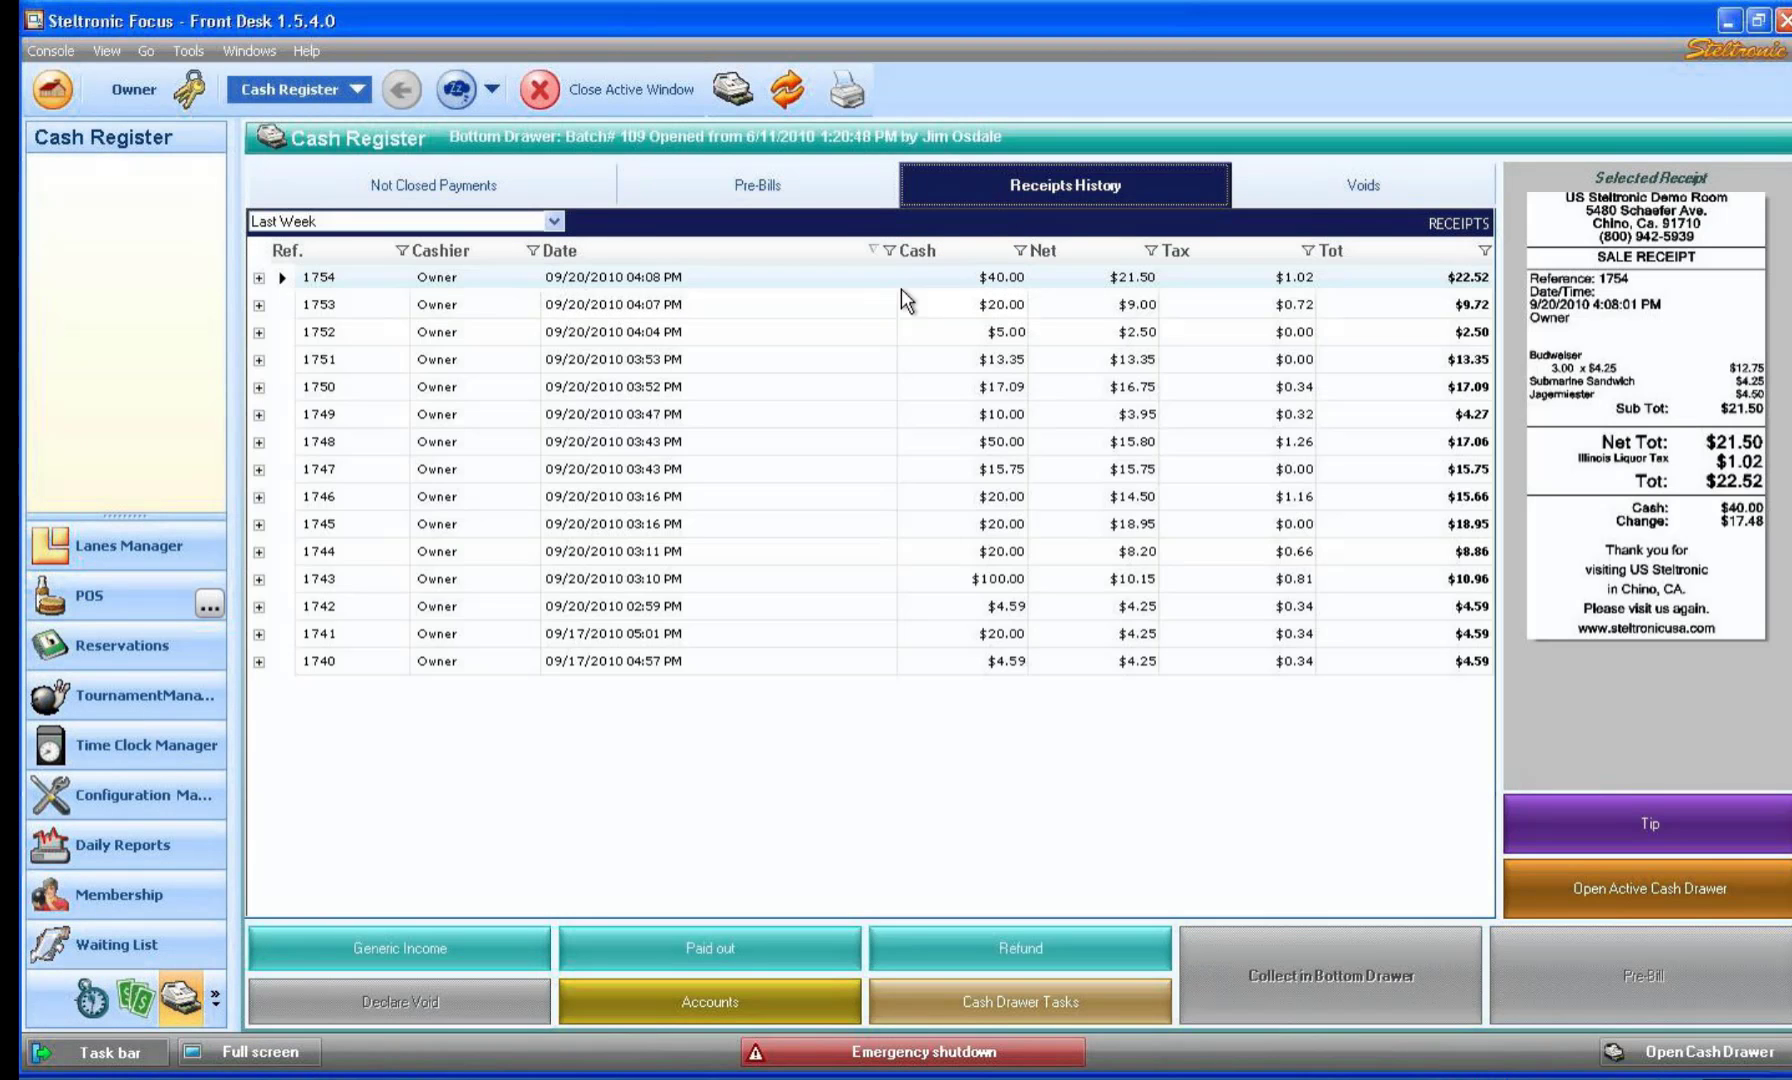
pyautogui.click(948, 277)
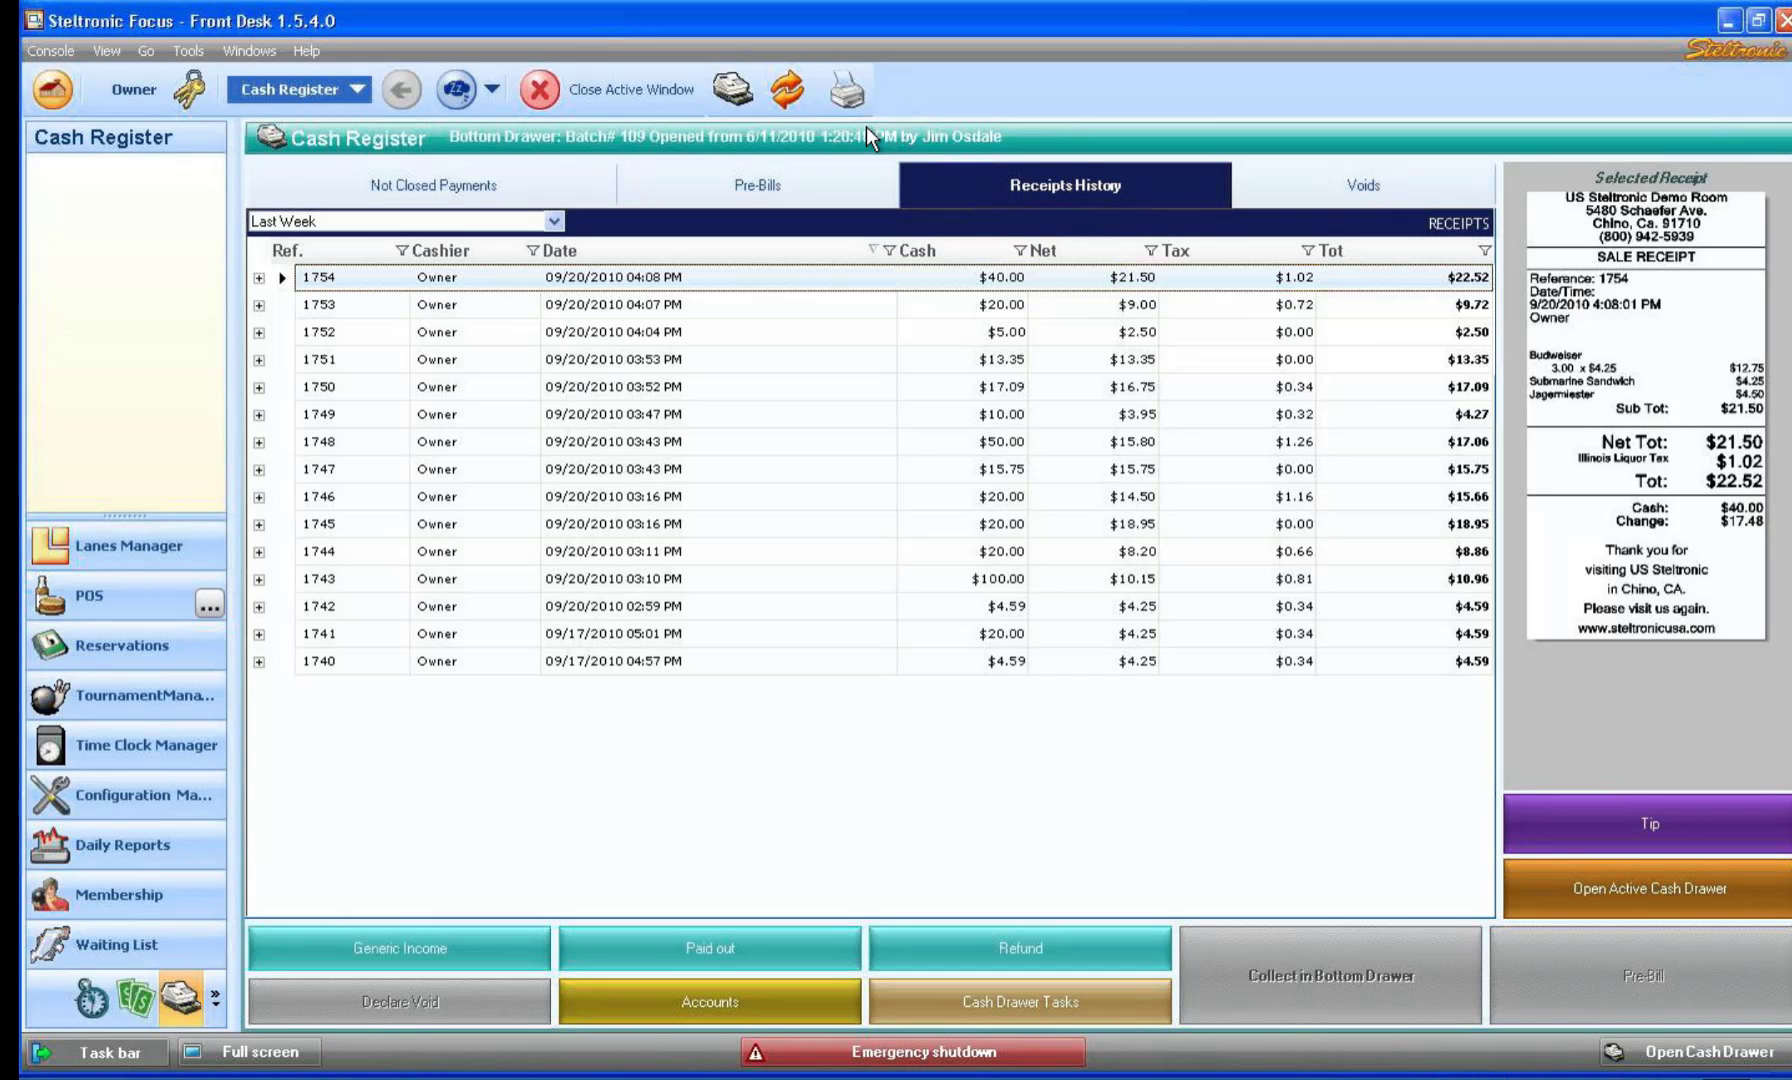
# Return to the POS and show the Pro Shop products for TAB 4.
pyautogui.click(132, 600)
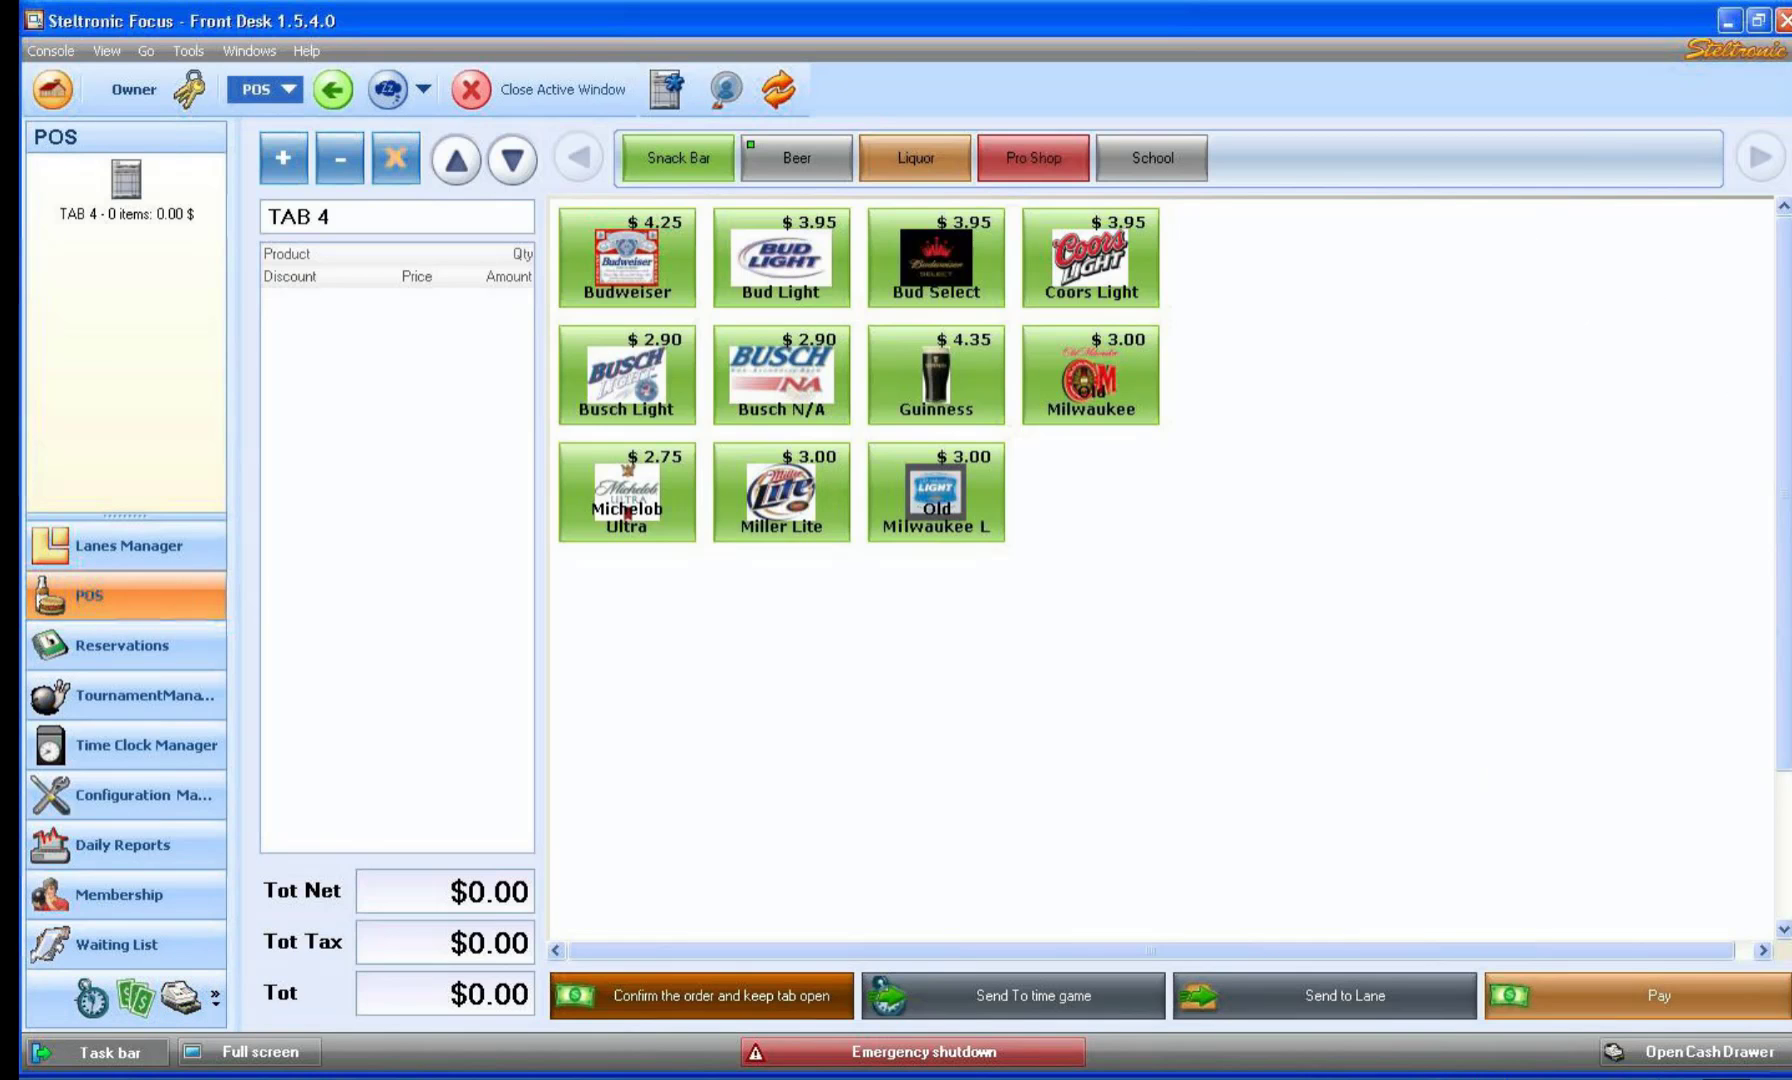
pyautogui.click(1058, 158)
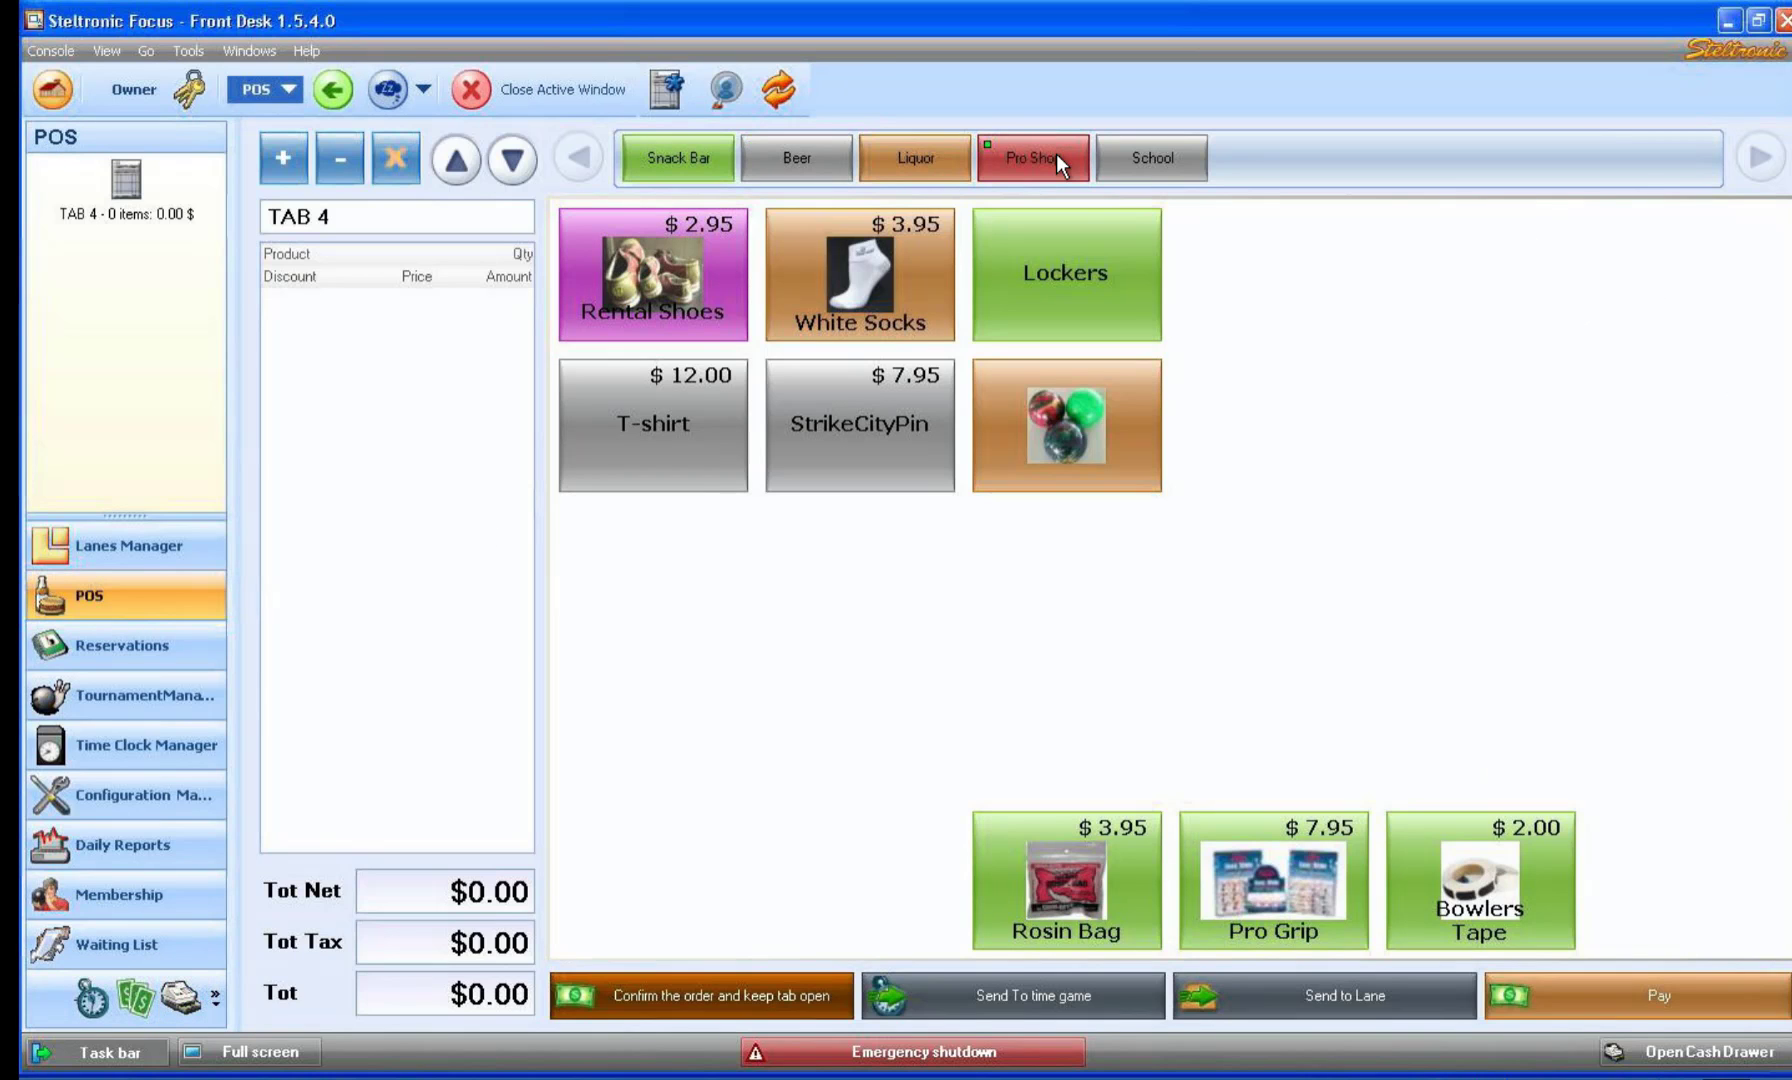